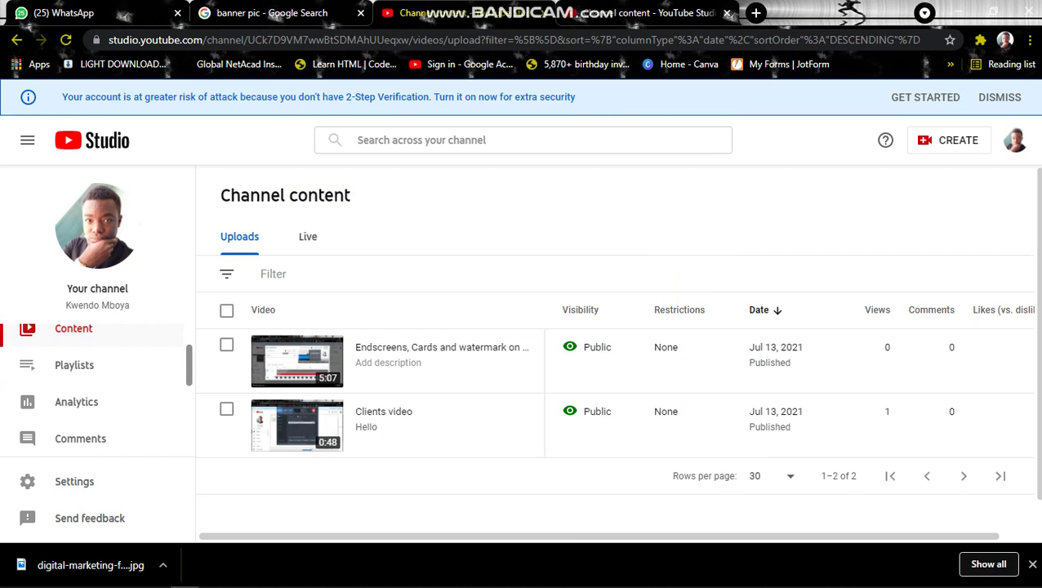
# Create a new public channel playlist titled MUSC.
pyautogui.click(74, 365)
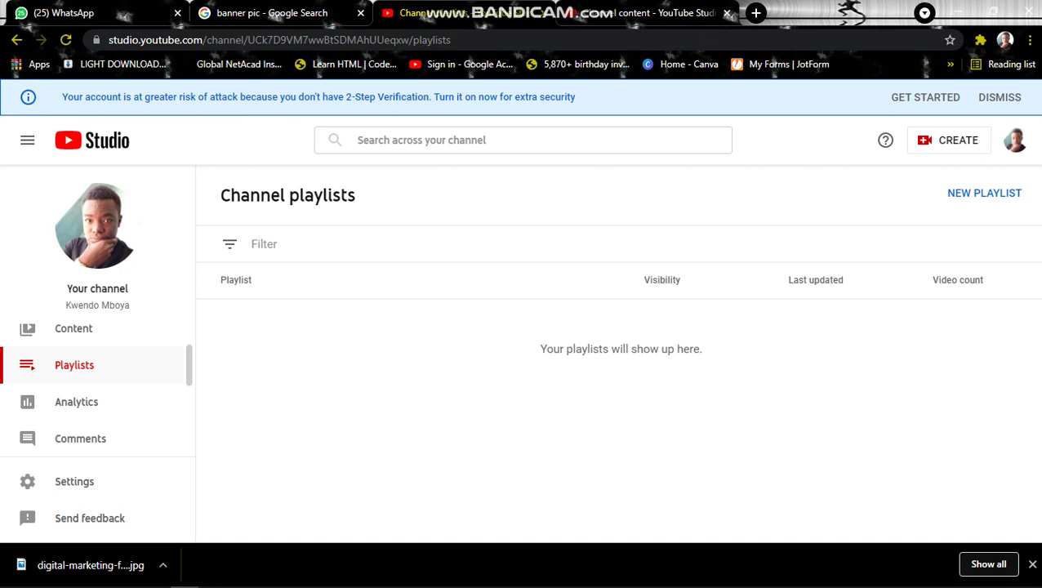
pyautogui.click(982, 192)
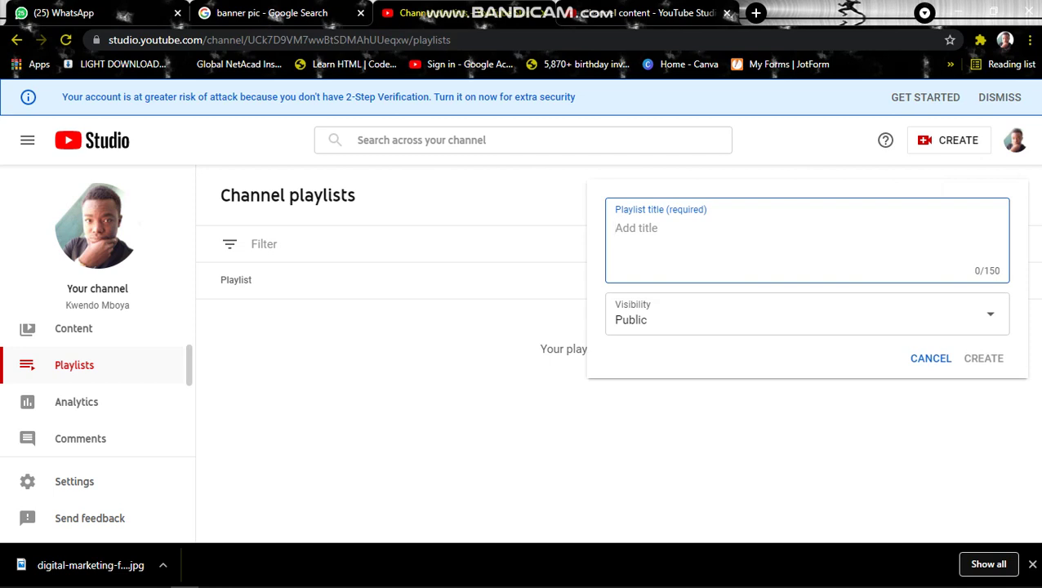
pyautogui.write('M')
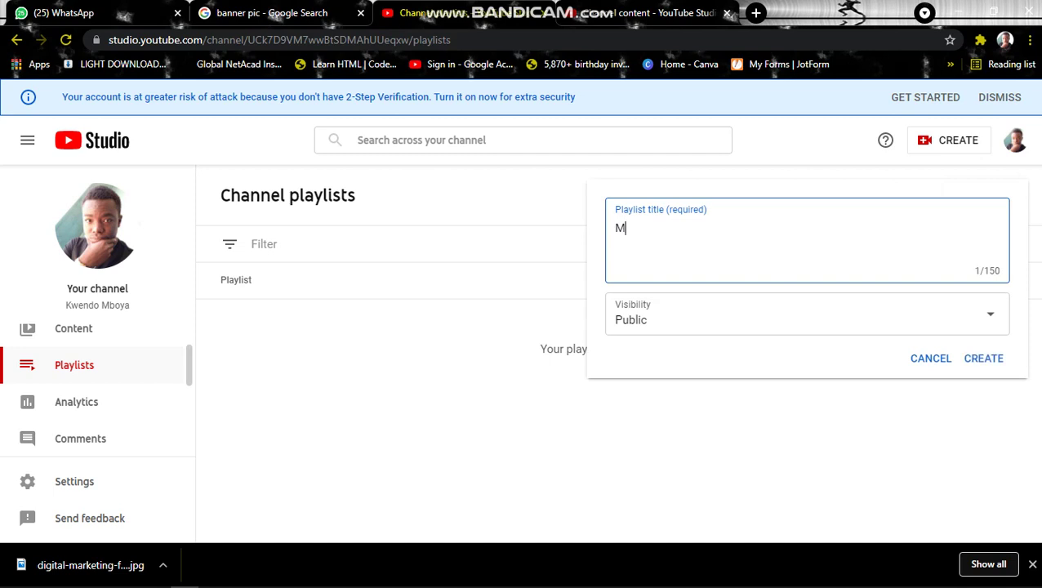
pyautogui.write('USC')
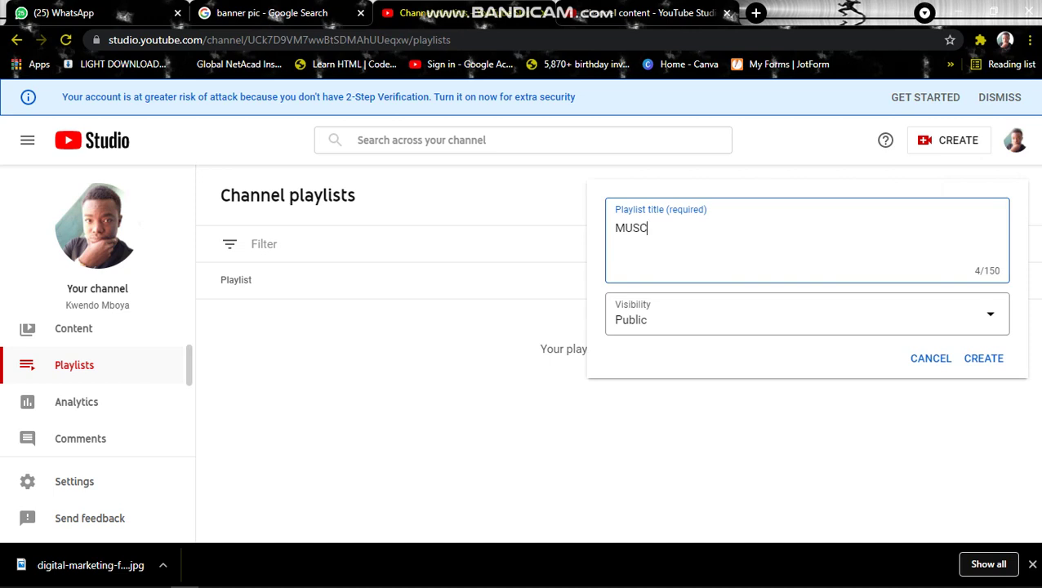
pyautogui.click(983, 357)
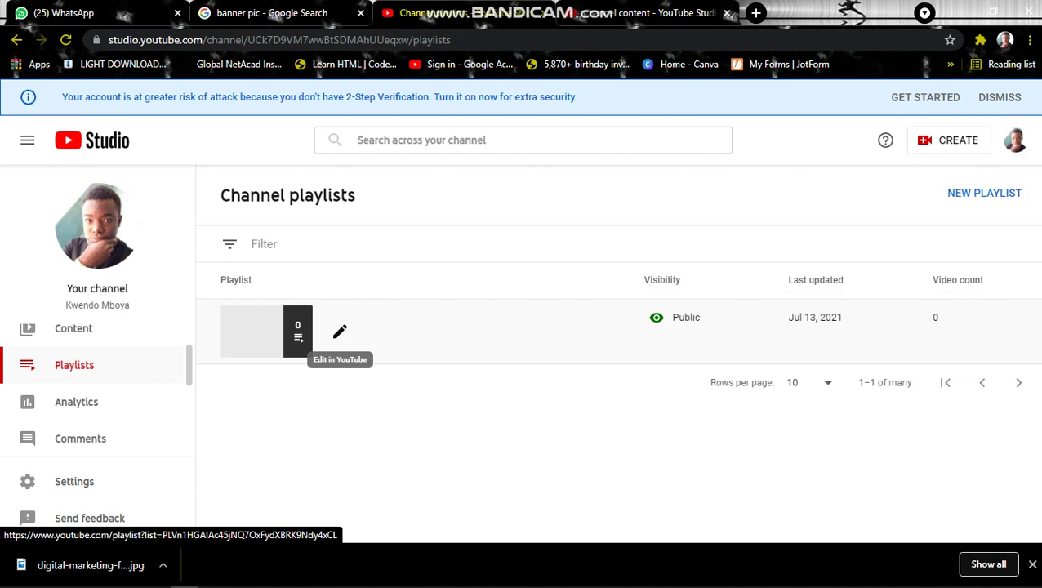
# Add the channel's own videos "Endscreens, Cards and watermark on YouTube" and "Clients video" to the MUSC playlist.
pyautogui.click(340, 331)
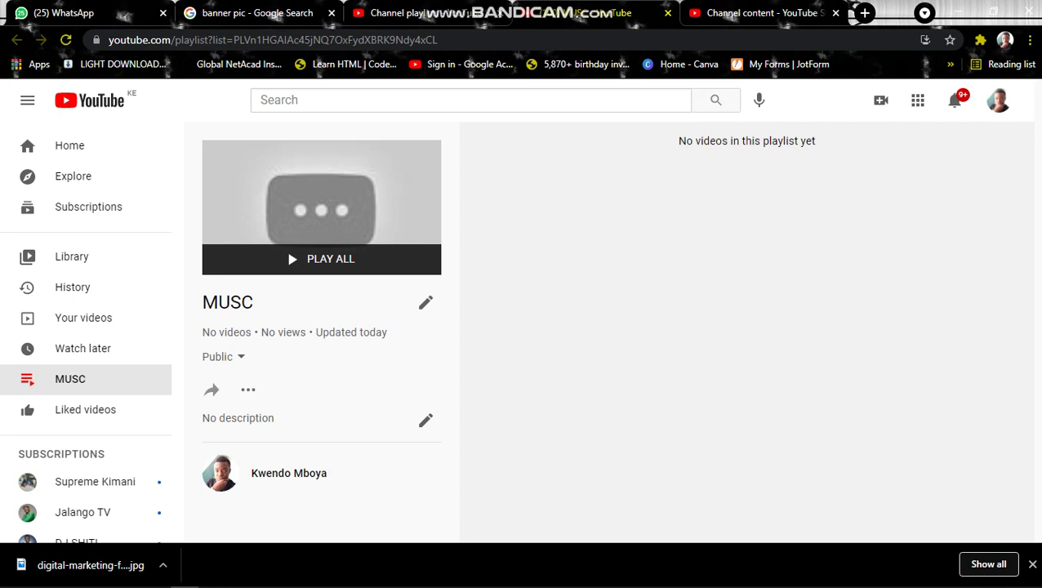
pyautogui.click(249, 390)
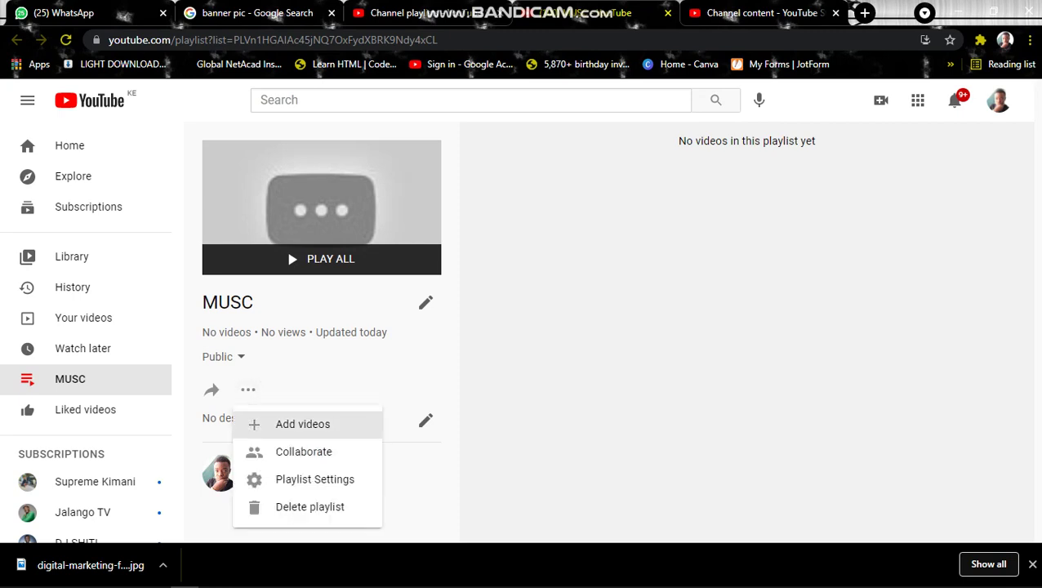
pyautogui.click(302, 423)
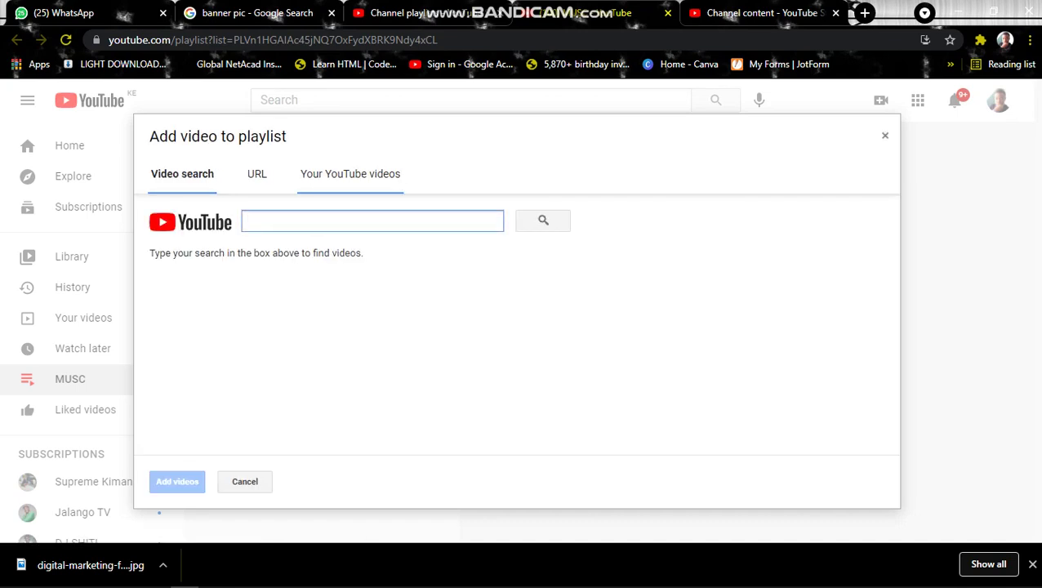
pyautogui.click(350, 174)
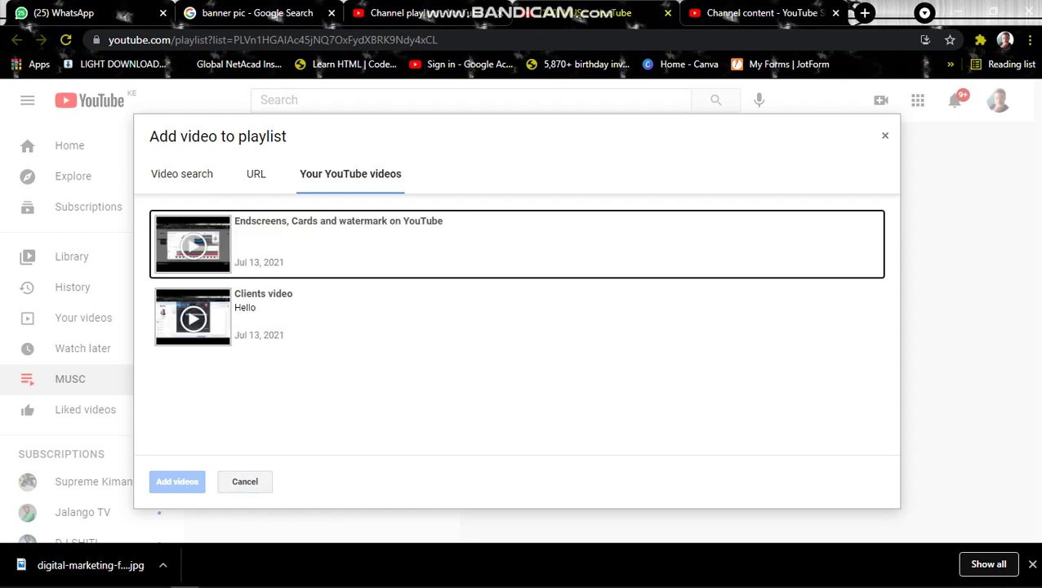
pyautogui.click(326, 243)
pyautogui.click(327, 316)
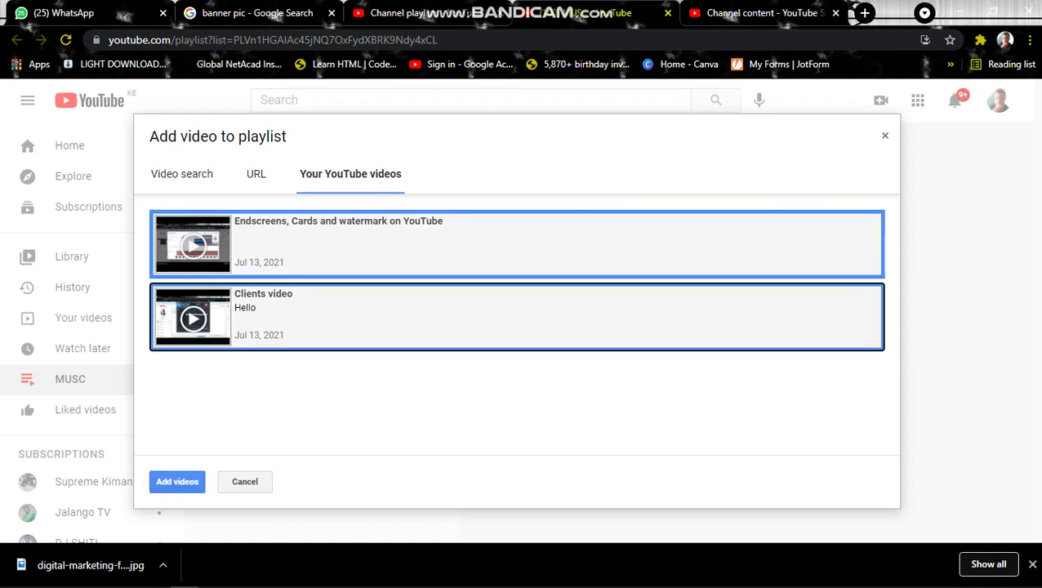
pyautogui.click(177, 481)
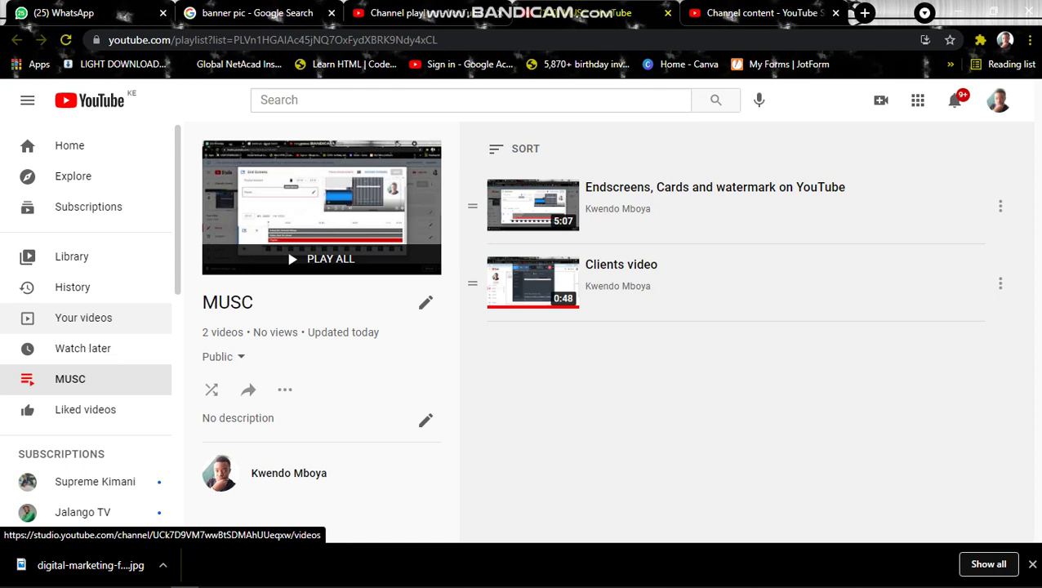
# Apply the "1 video, 1 subscribe" end screen template to the video "Endscreens, Cards and watermark on YouTube".
pyautogui.click(83, 318)
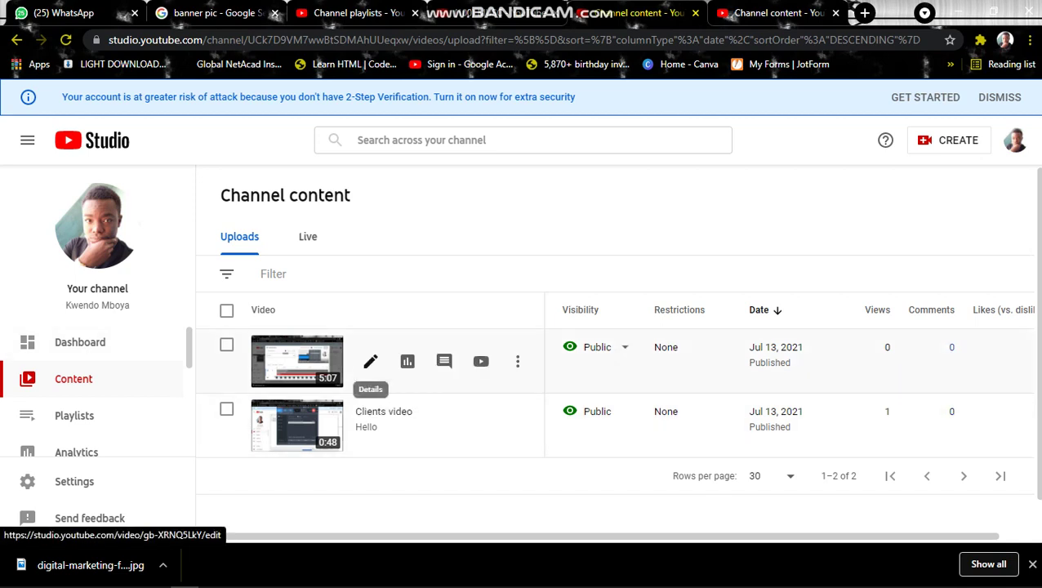
pyautogui.click(370, 361)
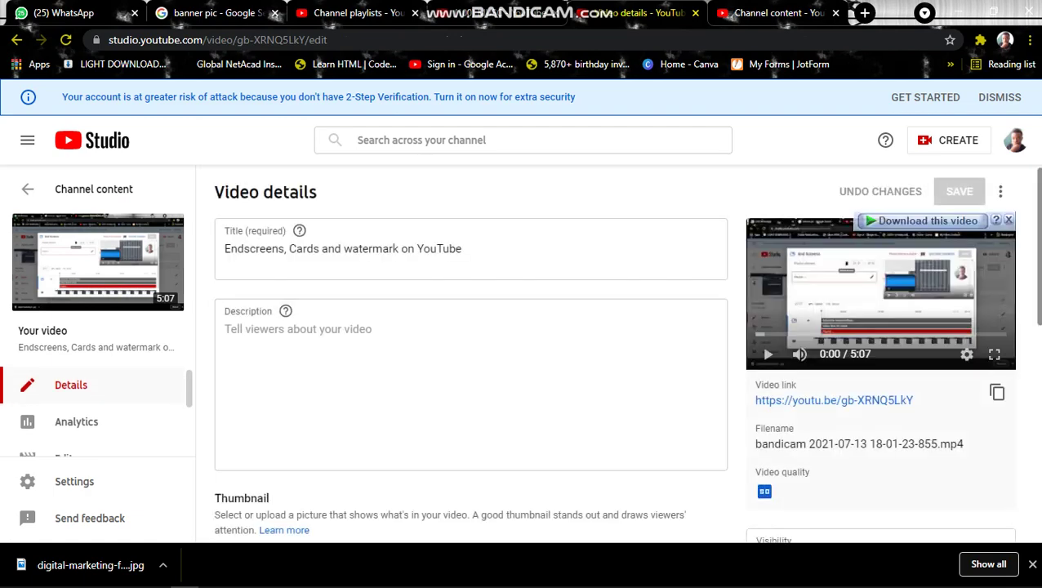
pyautogui.scroll(-3, 471, 368)
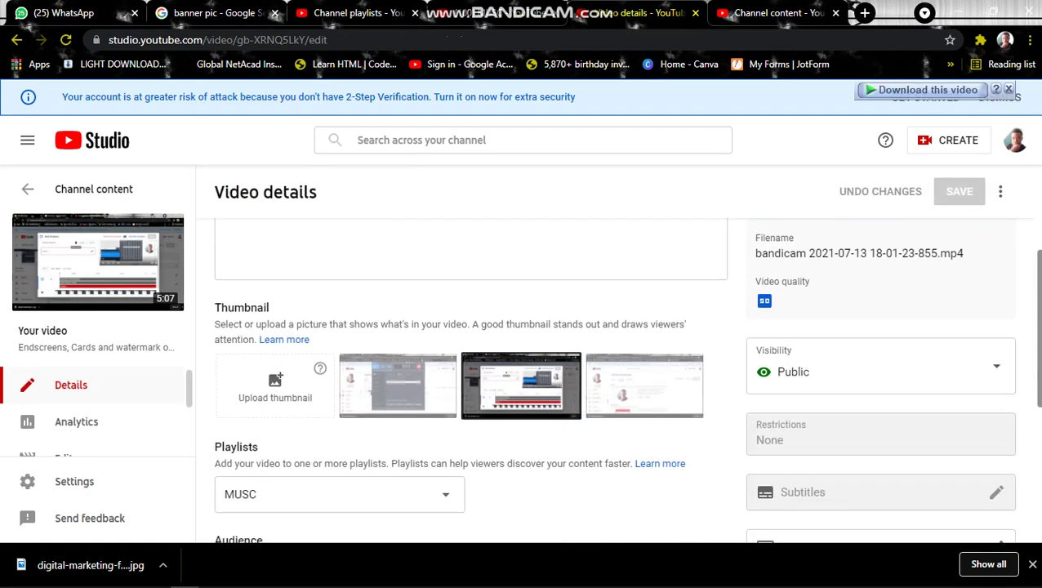
pyautogui.scroll(-2, 470, 367)
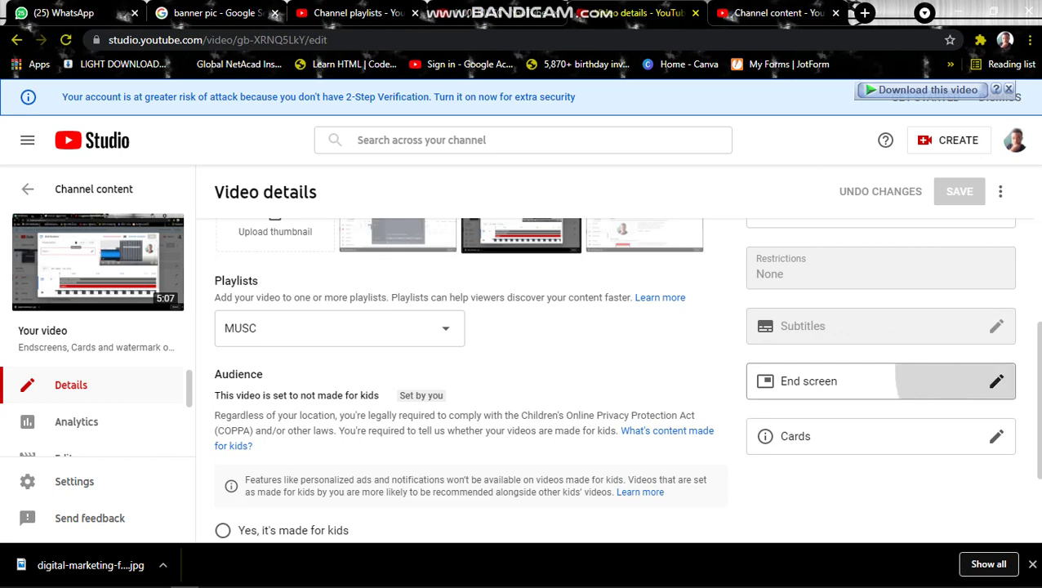
pyautogui.click(996, 382)
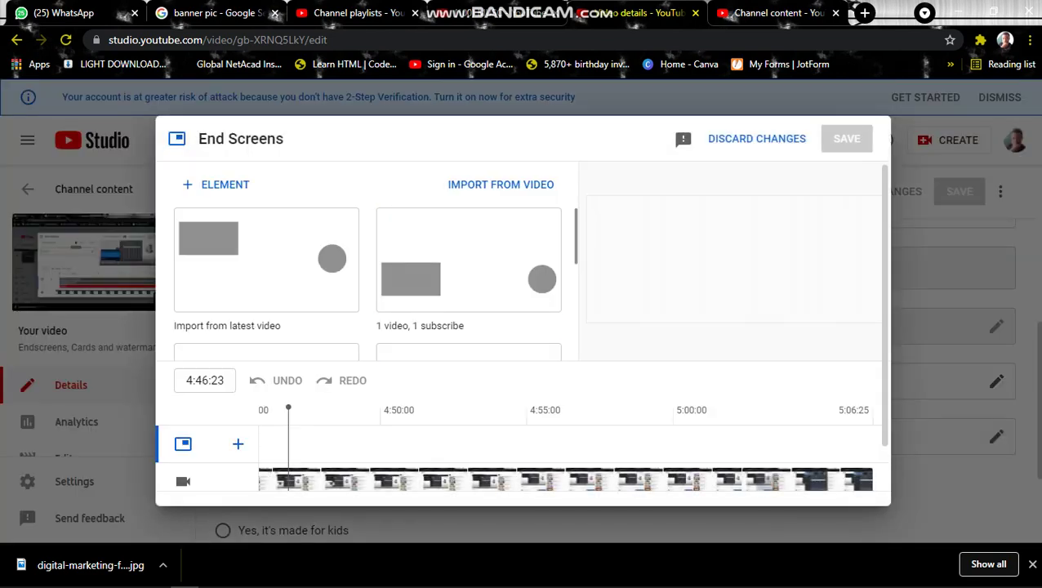
pyautogui.scroll(-1, 469, 245)
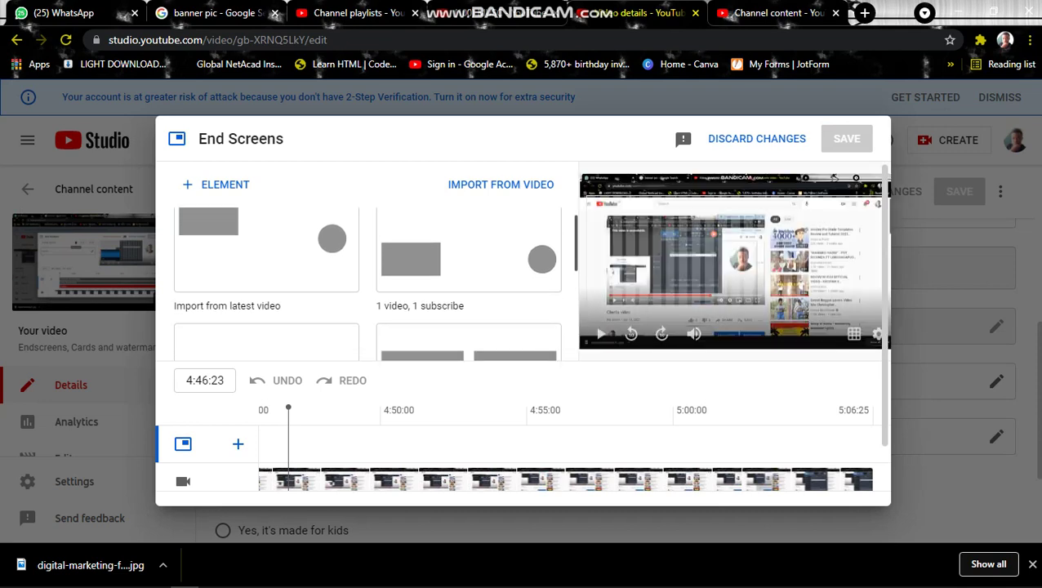
pyautogui.click(469, 245)
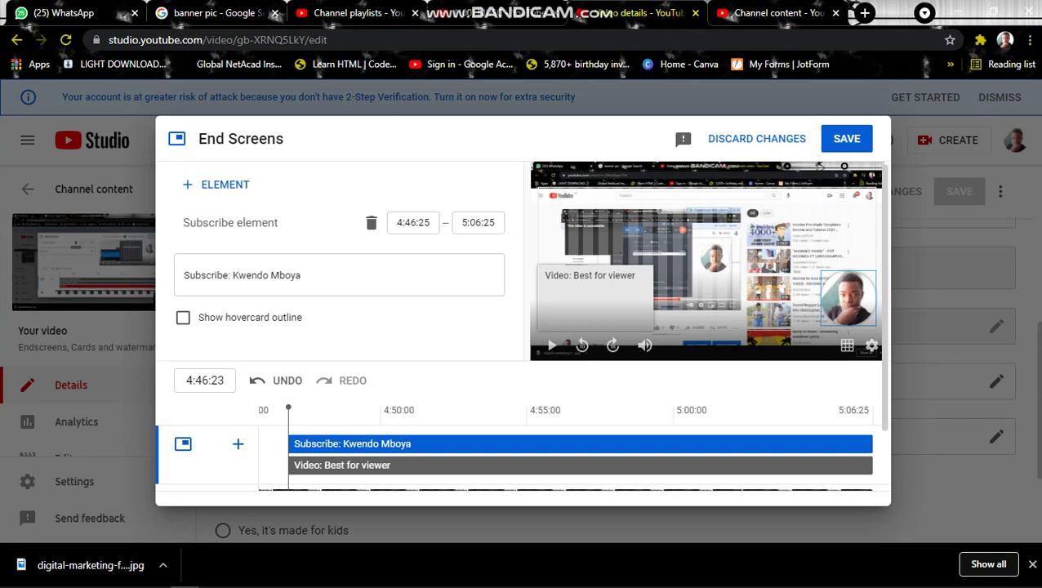
# Set the end screen's video element to the specific video "Clients video".
pyautogui.click(593, 294)
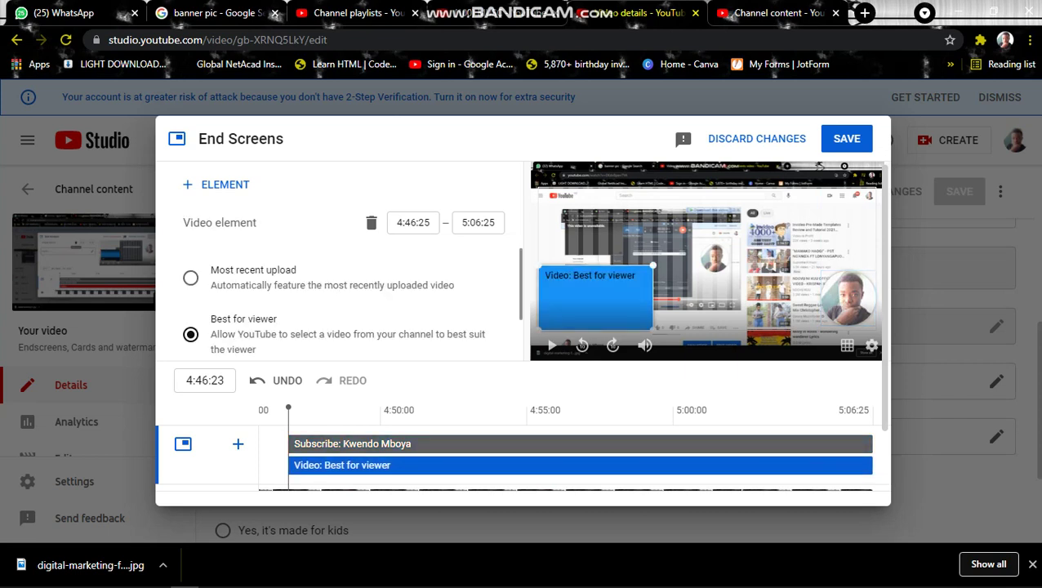
pyautogui.tripleClick(243, 318)
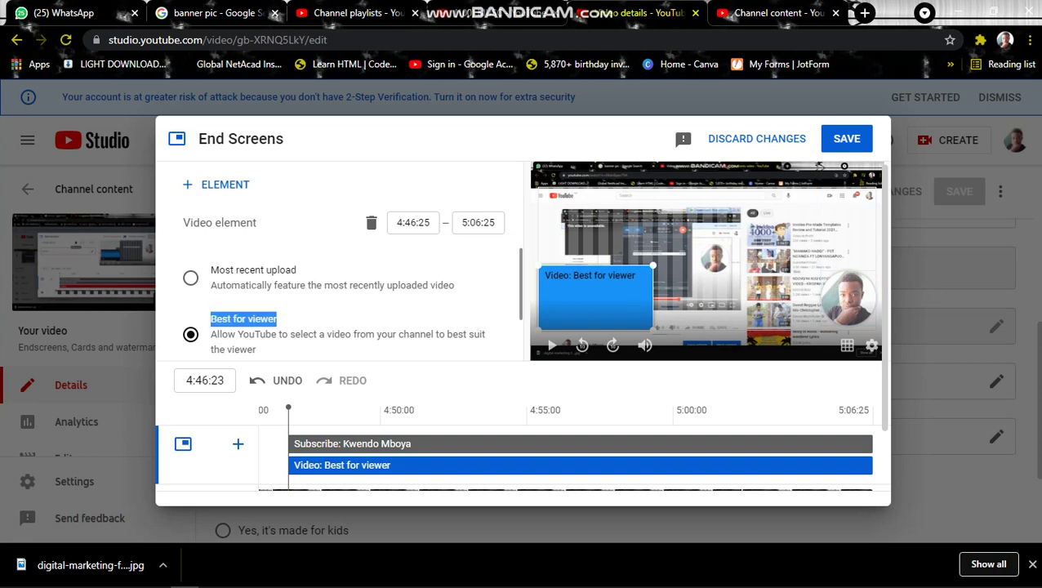
pyautogui.scroll(-1, 352, 302)
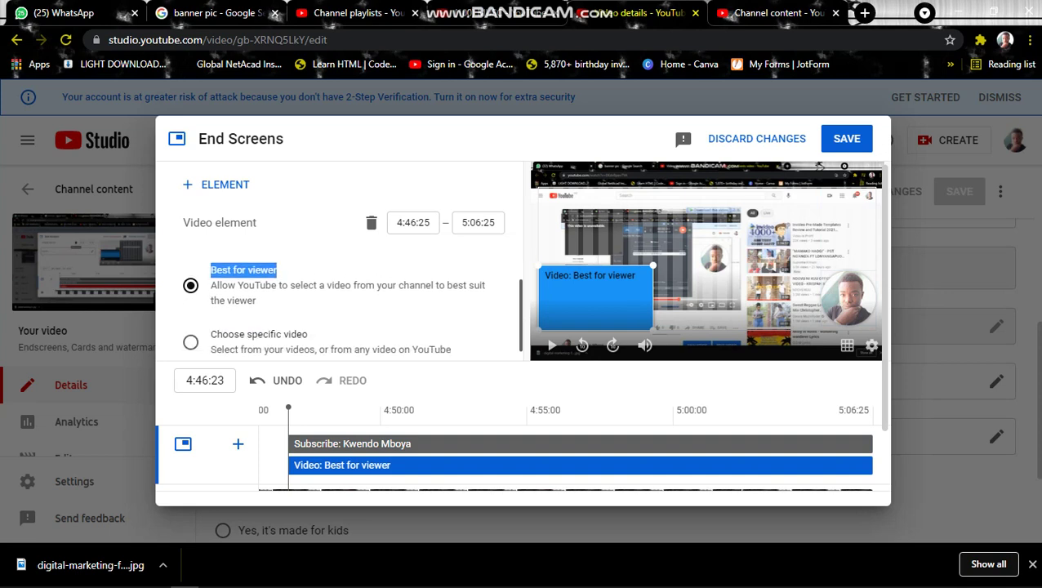
pyautogui.scroll(1, 351, 302)
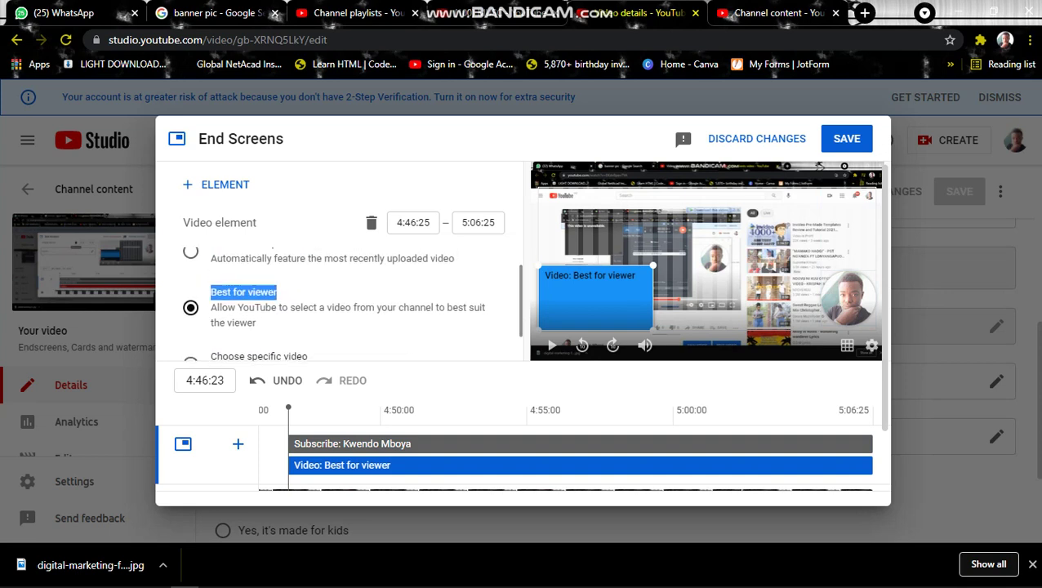
pyautogui.scroll(-1, 351, 302)
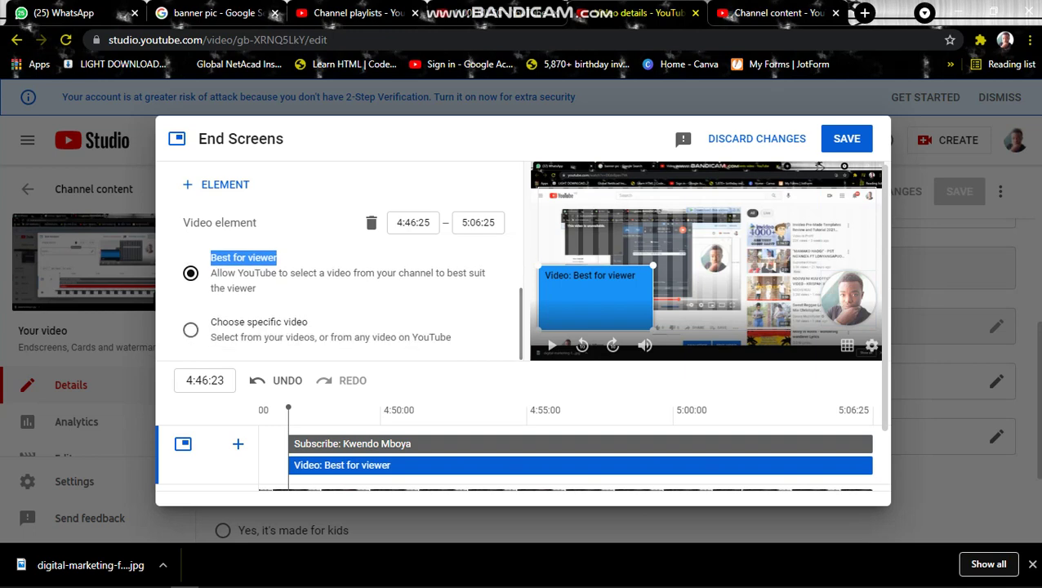
pyautogui.click(190, 329)
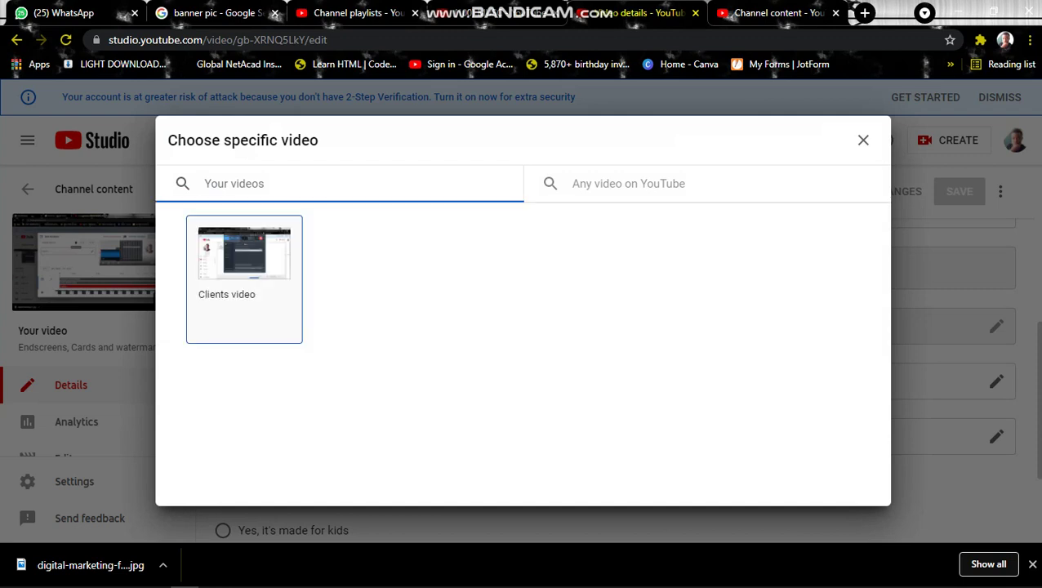
pyautogui.click(243, 262)
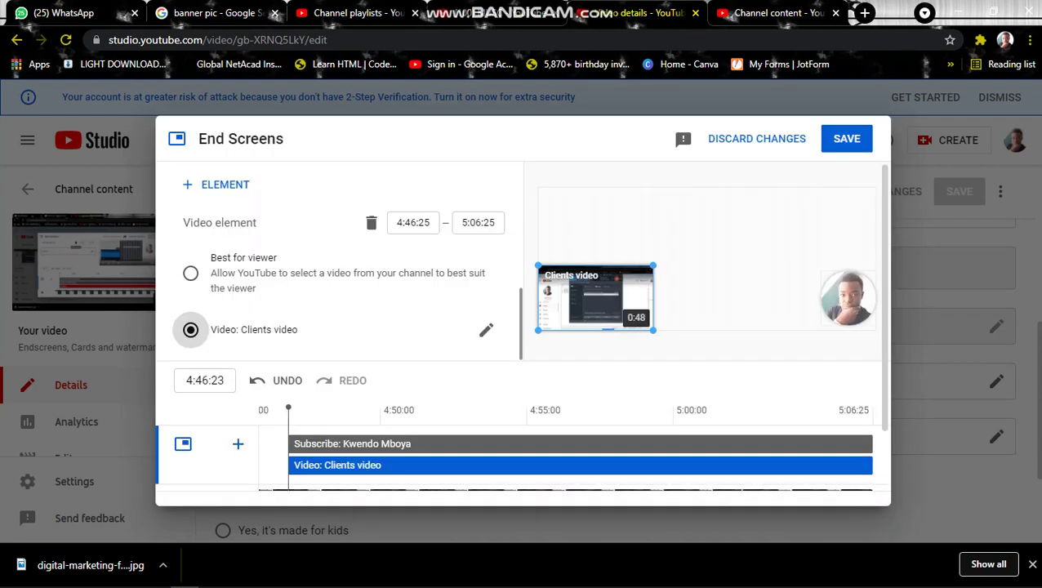
# Move the video and subscribe elements higher in the end screen preview and save the end screen.
pyautogui.moveTo(595, 298); pyautogui.dragTo(597, 250)
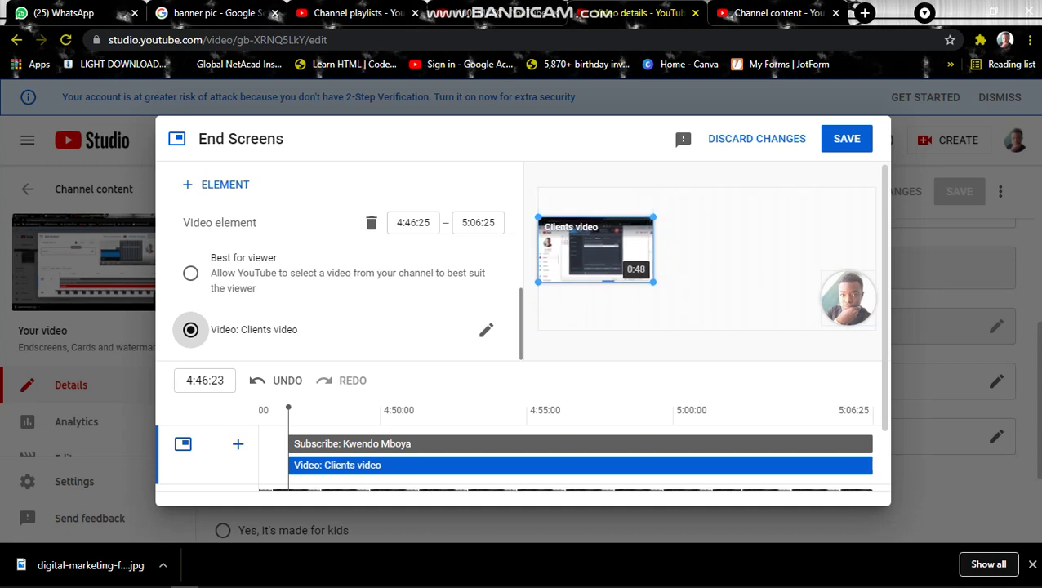
pyautogui.moveTo(848, 298); pyautogui.dragTo(848, 254)
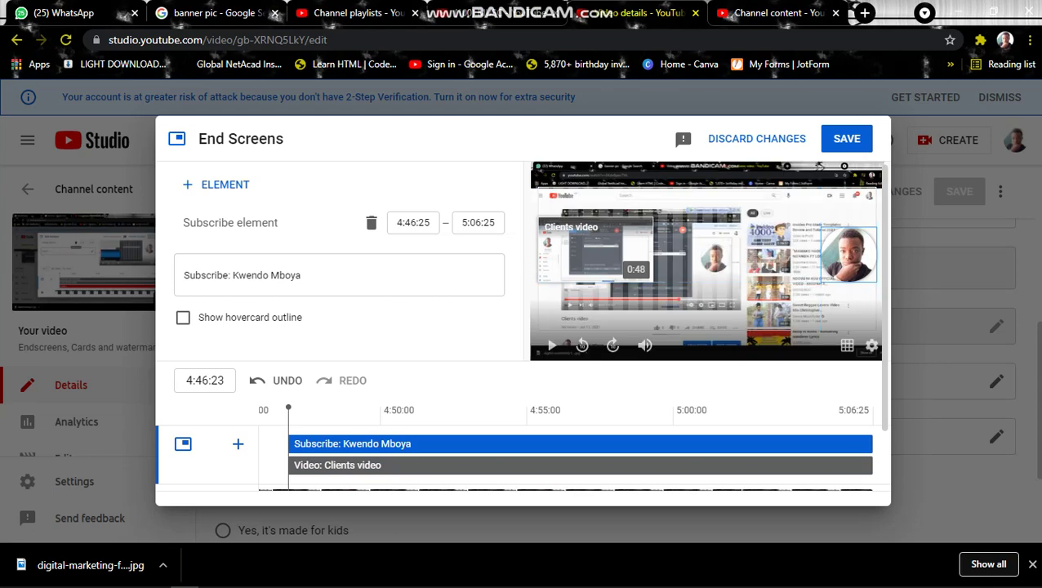
pyautogui.click(846, 140)
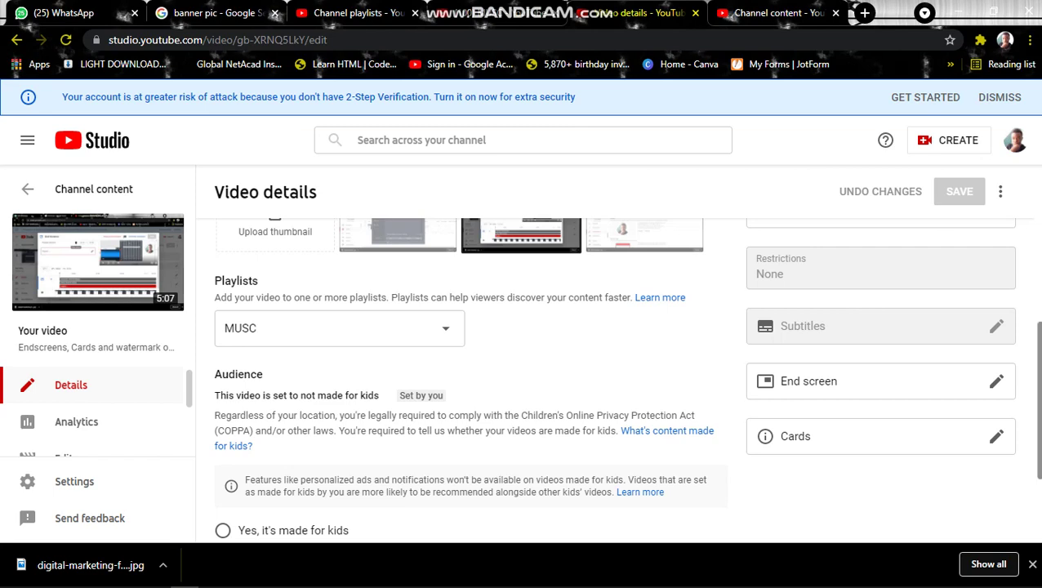
# Add a video card linking to the channel's own "Clients video" at 0:00:00.
pyautogui.scroll(2, 523, 376)
pyautogui.scroll(-3, 523, 376)
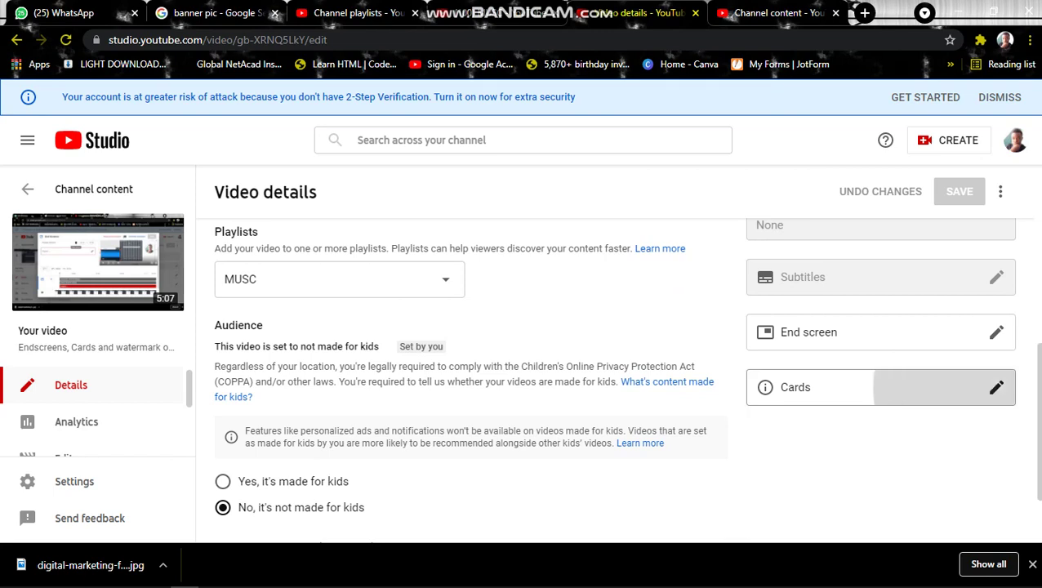
pyautogui.click(996, 387)
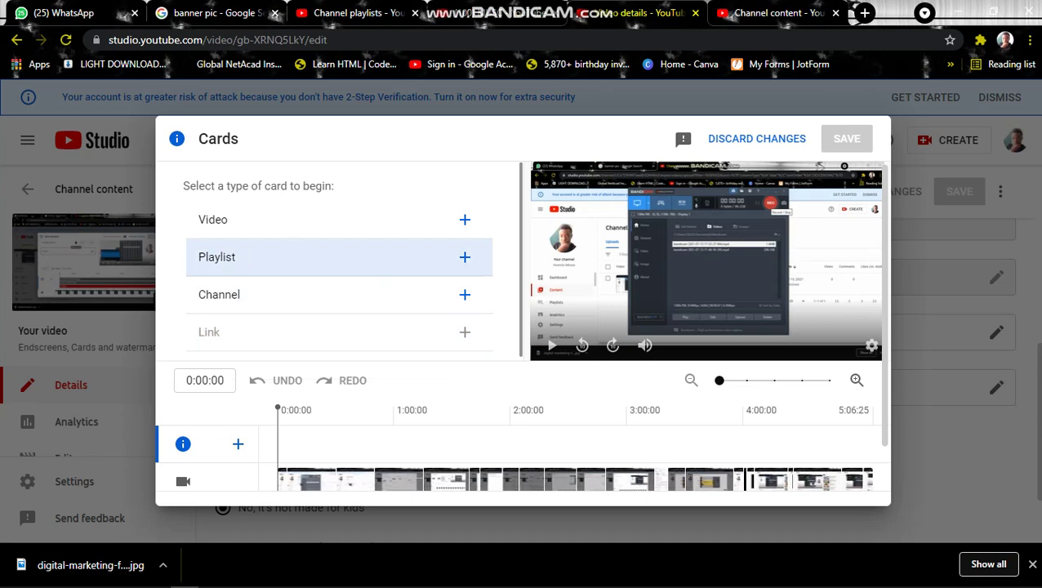
pyautogui.click(339, 218)
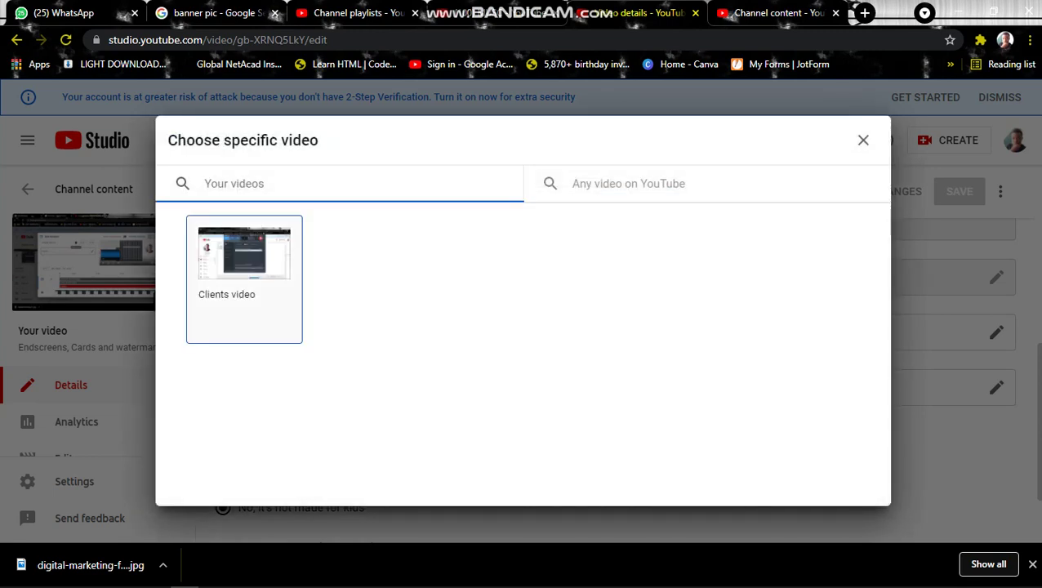
pyautogui.click(244, 261)
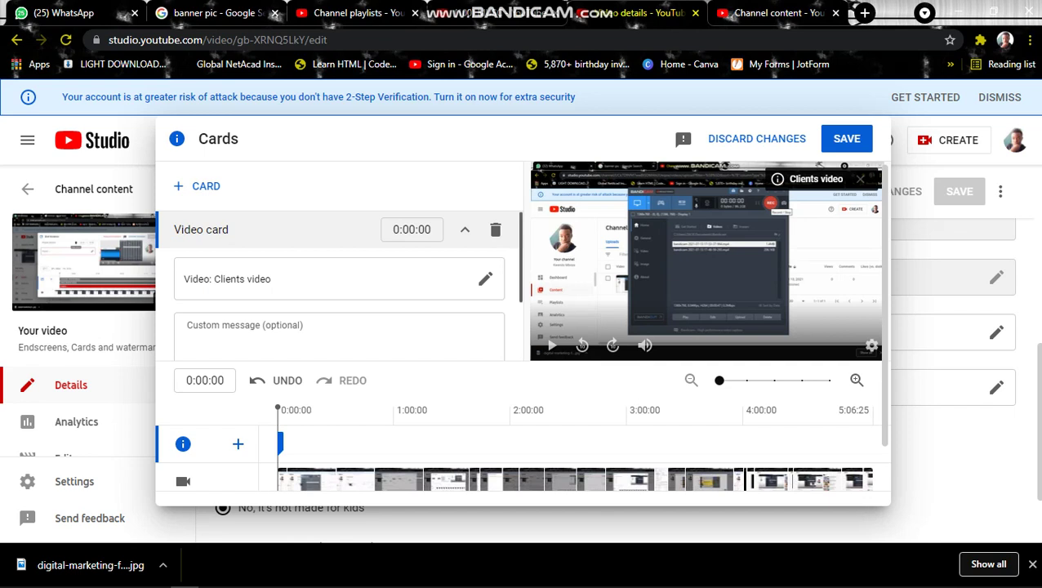
# Give the video card the teaser text "SUBSCRIBE NOW".
pyautogui.scroll(-1, 337, 286)
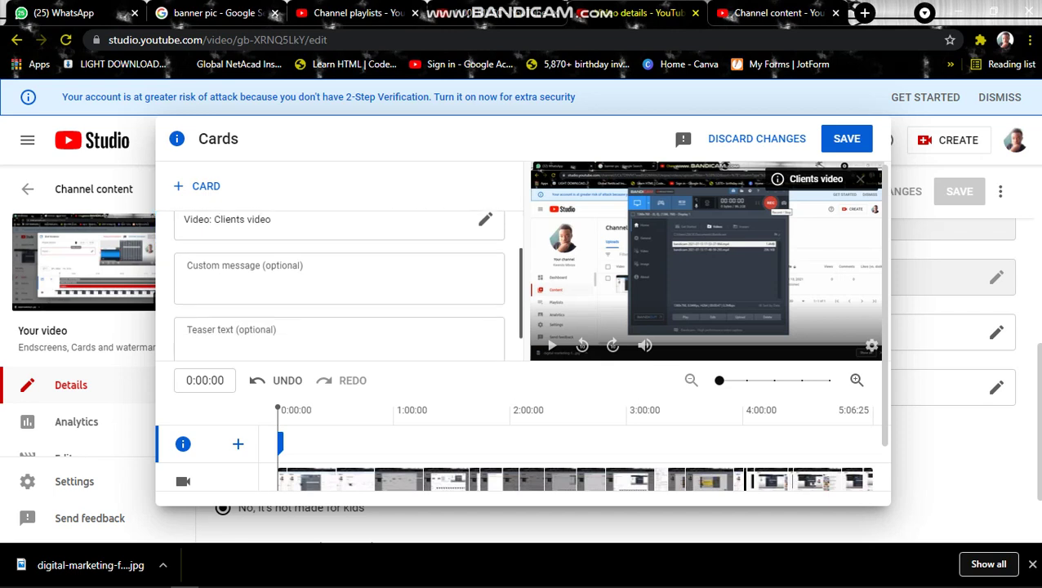
pyautogui.scroll(1, 339, 282)
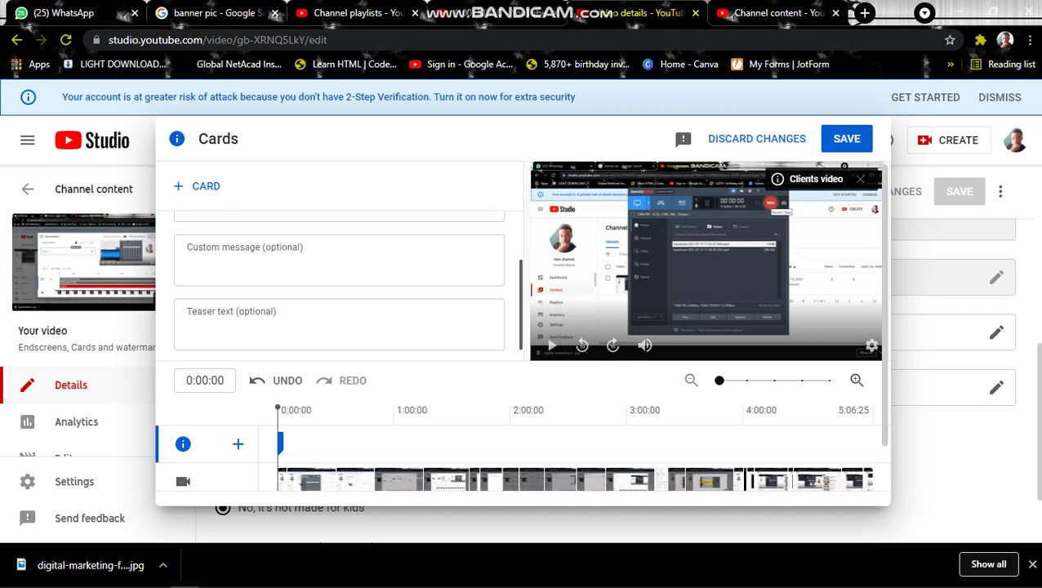
pyautogui.scroll(-1, 339, 281)
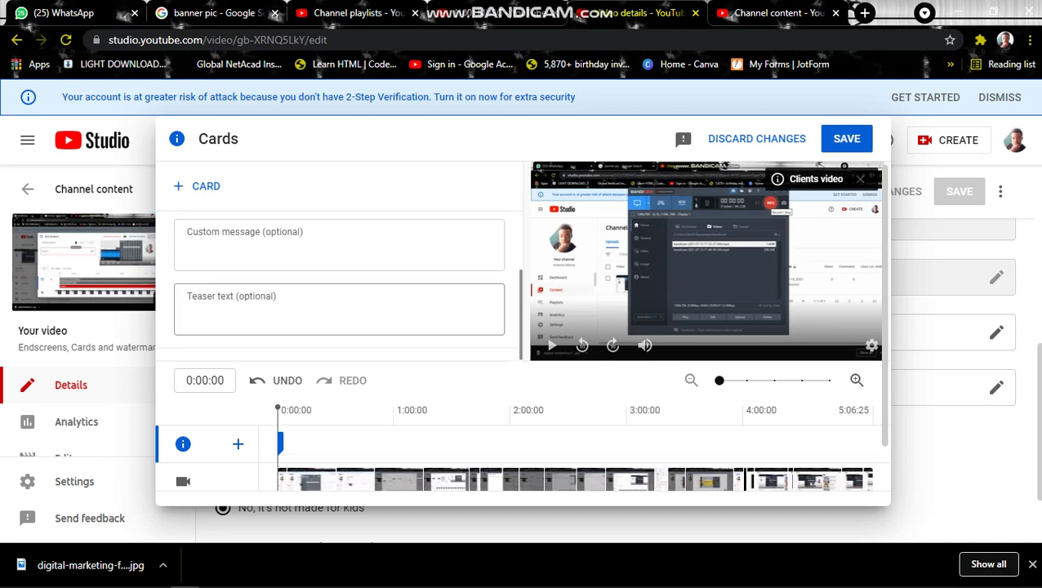
pyautogui.click(339, 309)
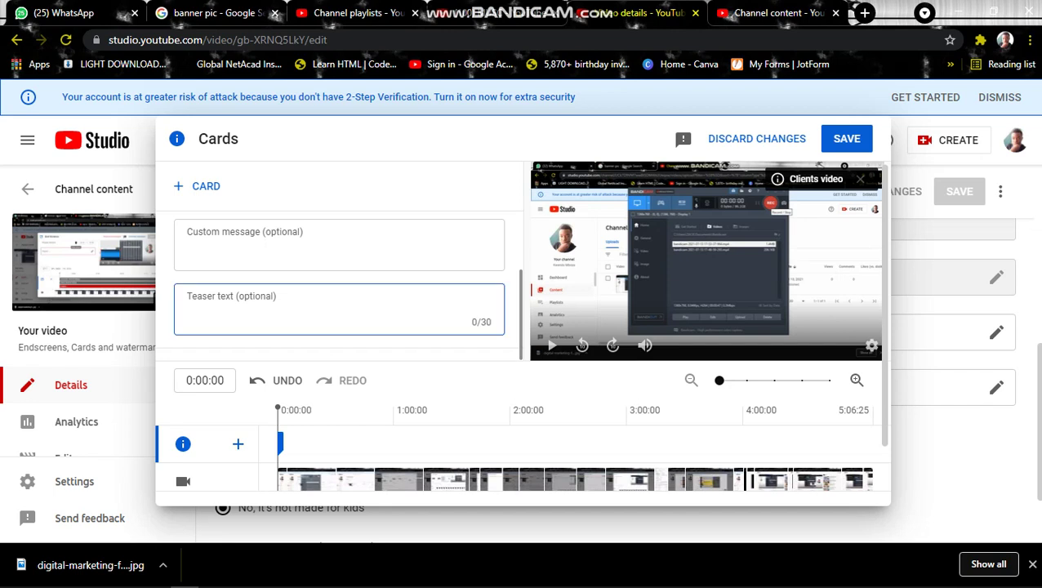
pyautogui.write('SUBSRC')
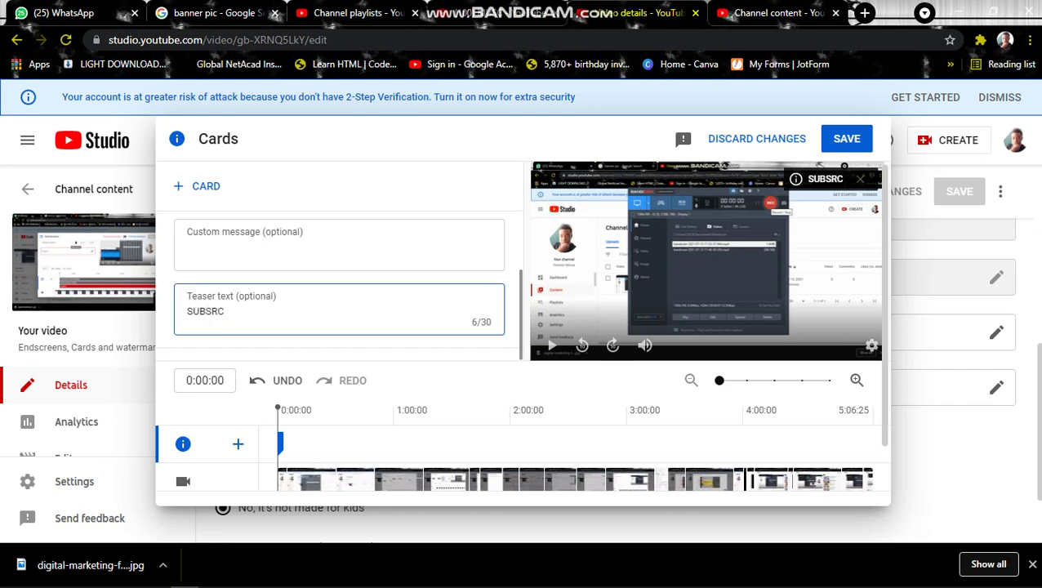
pyautogui.press('BackSpace')
pyautogui.press('BackSpace')
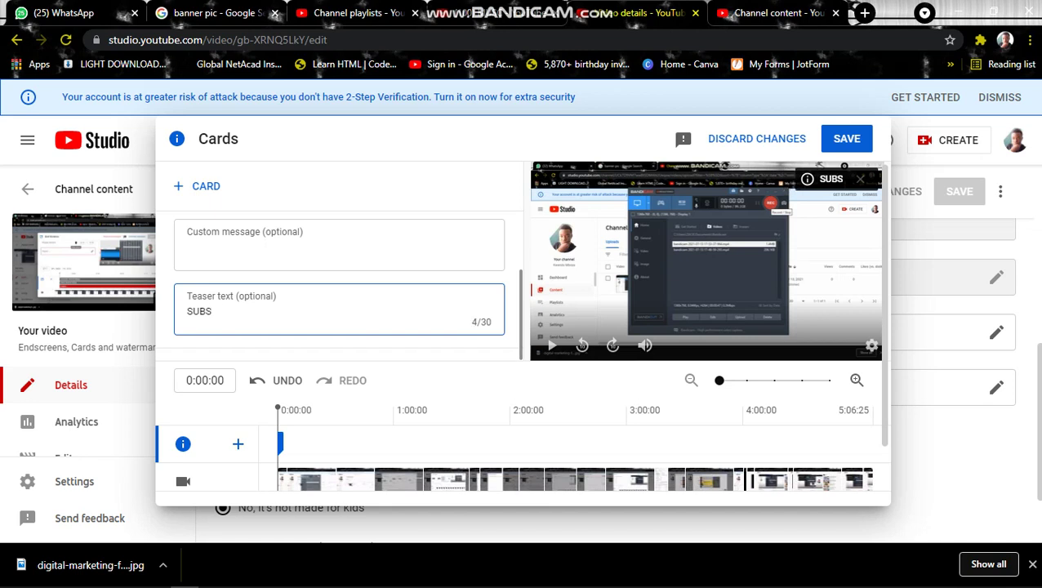
pyautogui.write('CRIBE NOW')
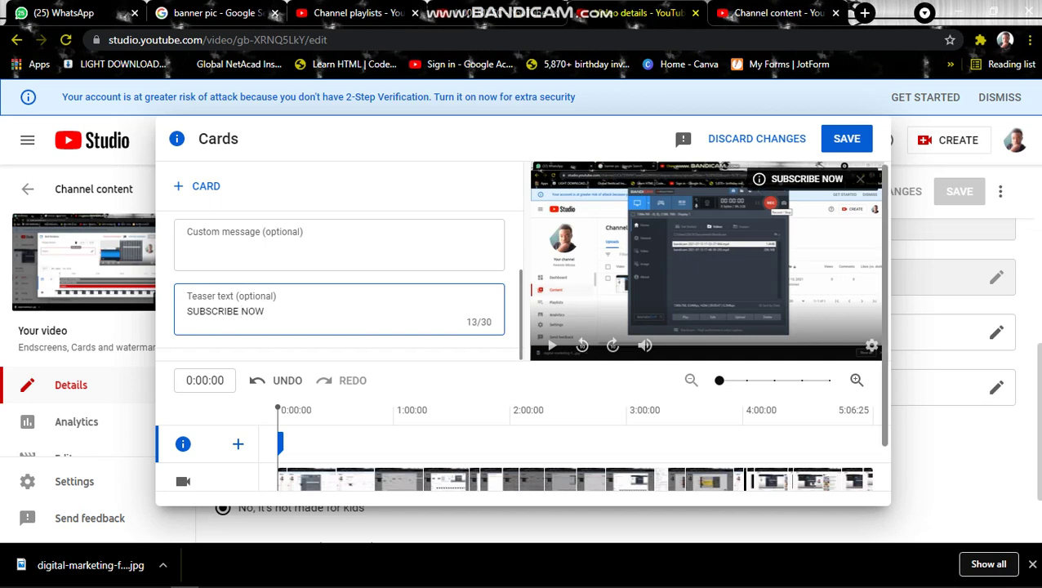
# Add a playlist card for the MUSC playlist at 0:19:21 on the cards timeline.
pyautogui.scroll(-1, 327, 392)
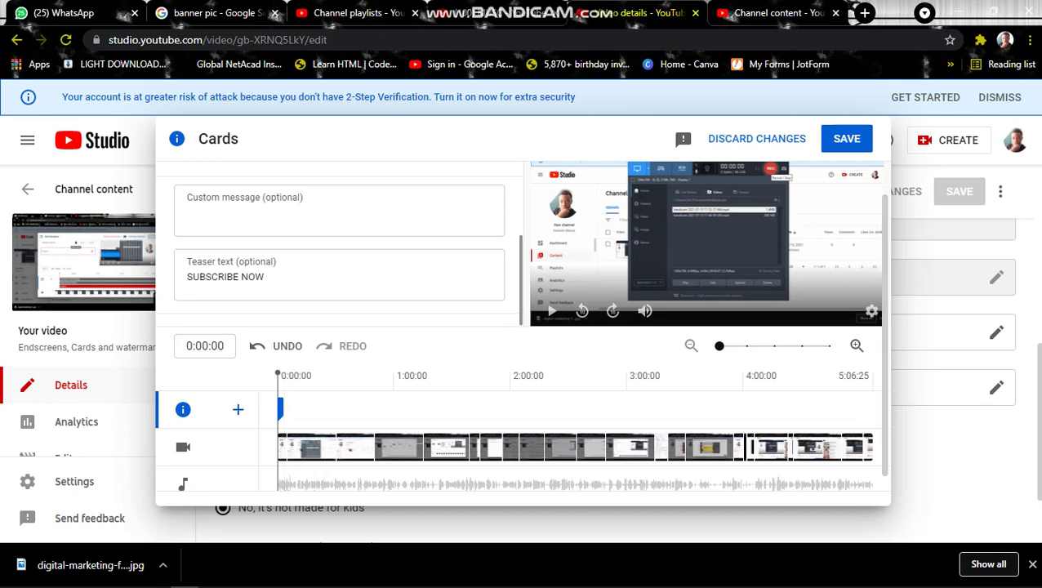
pyautogui.moveTo(280, 375); pyautogui.dragTo(316, 376)
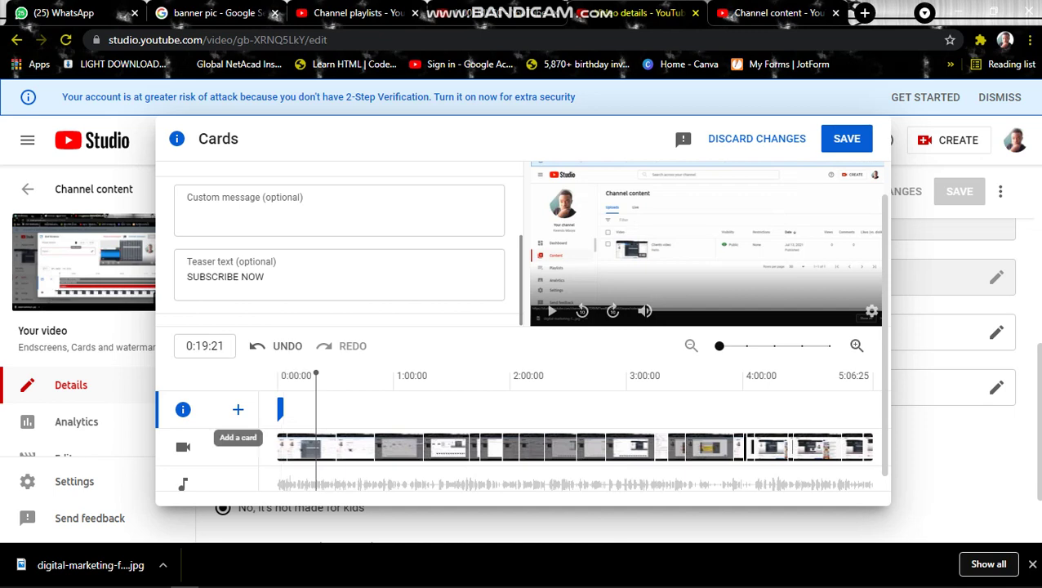
pyautogui.click(237, 410)
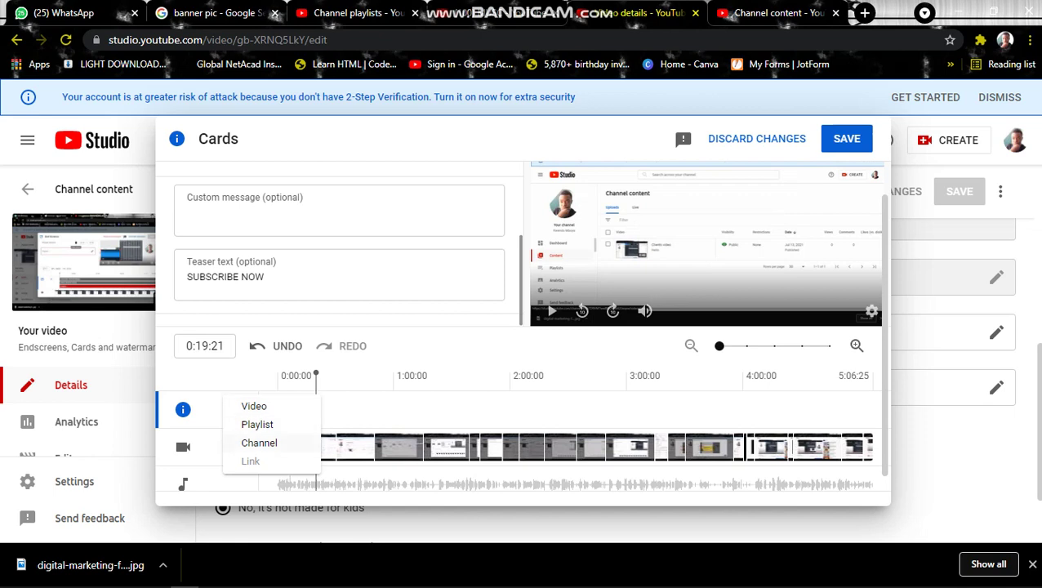
pyautogui.click(257, 424)
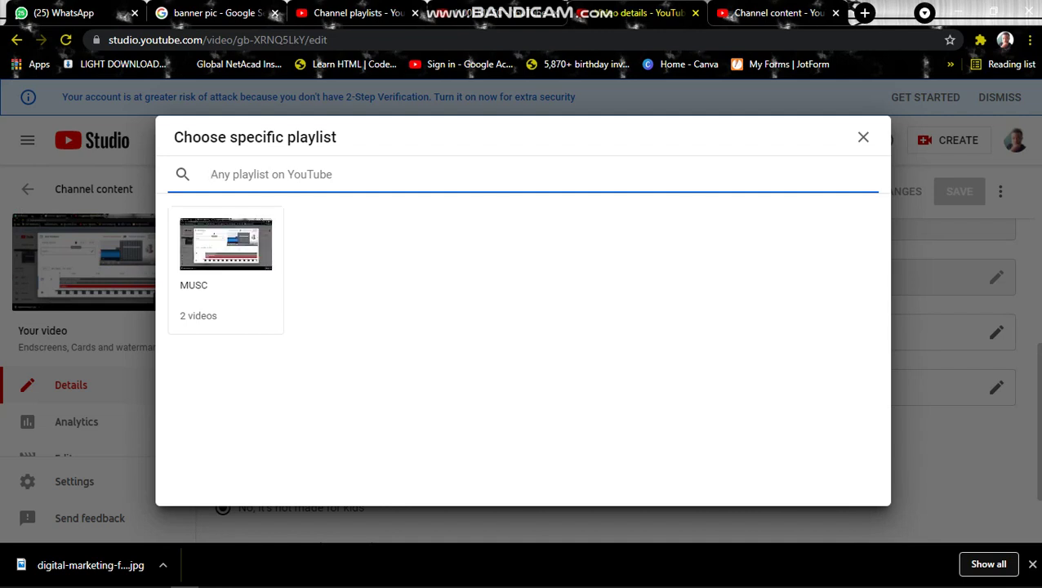
pyautogui.click(225, 270)
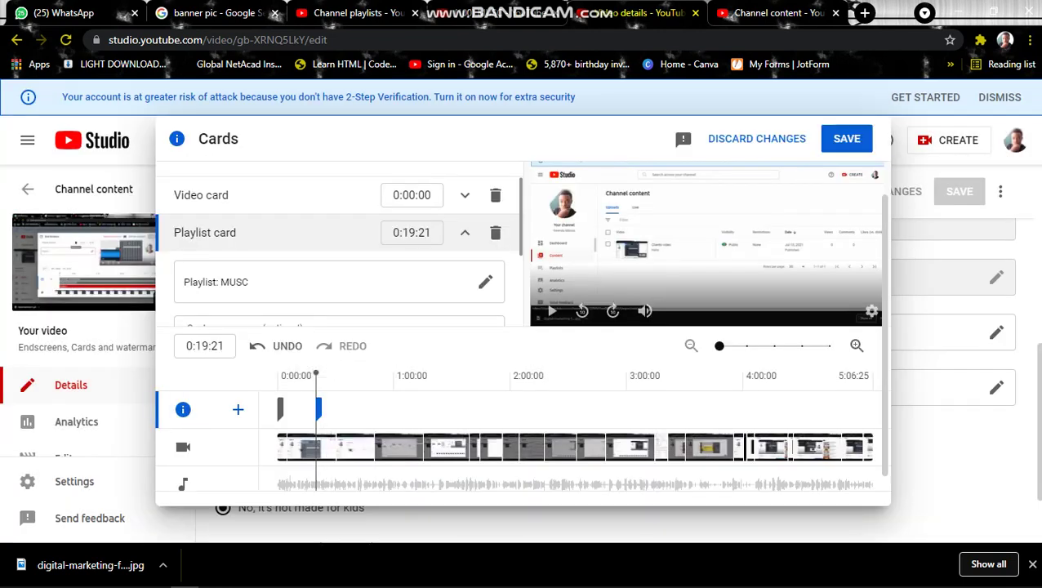
# Give the MUSC playlist card the teaser text "TAZAMA HII VIDEO" and save the cards.
pyautogui.moveTo(318, 376); pyautogui.dragTo(375, 376)
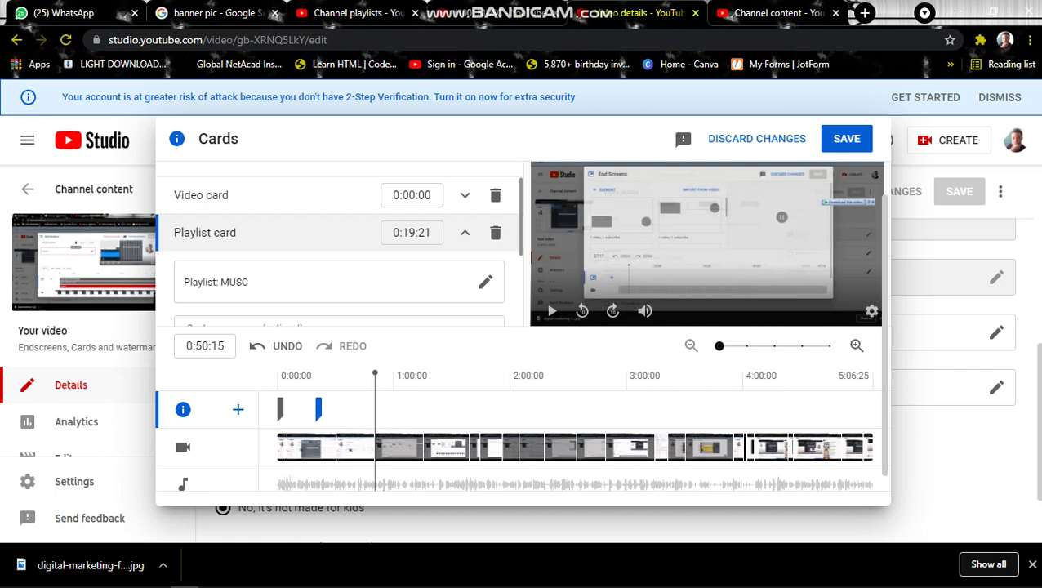
pyautogui.scroll(-3, 339, 245)
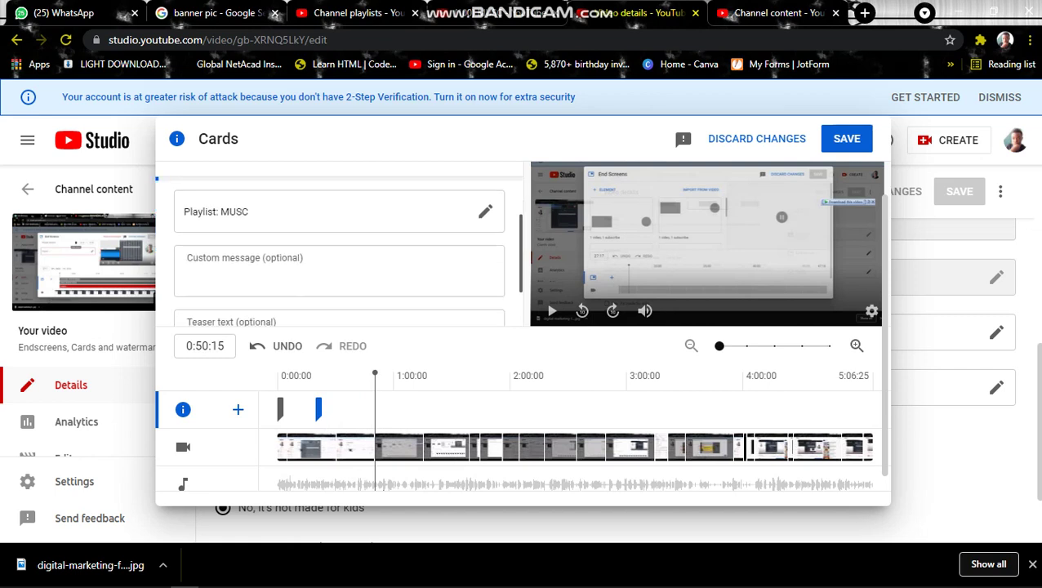
pyautogui.click(339, 275)
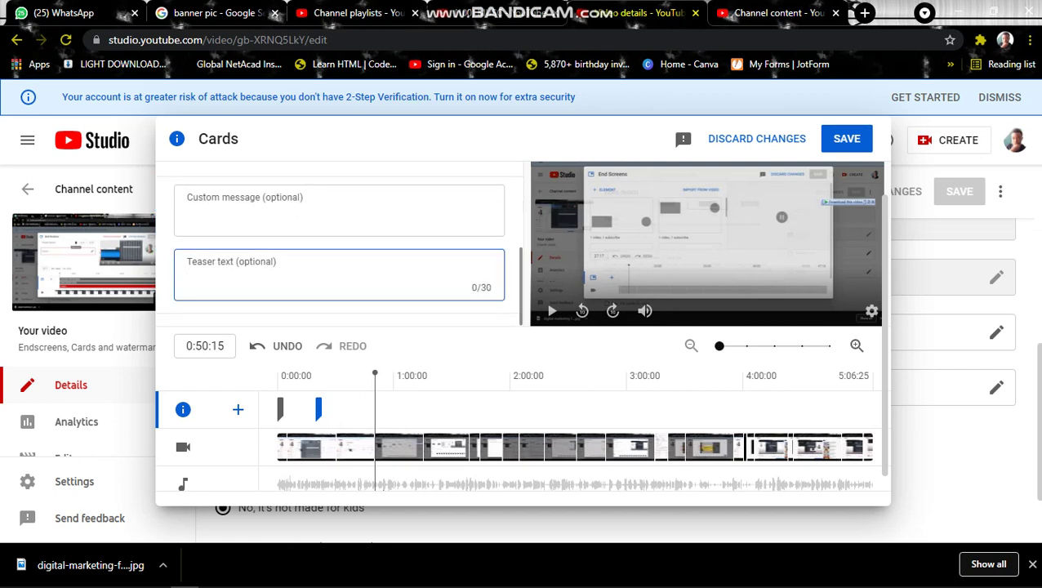
pyautogui.write('TAZAMA HII VIDEO')
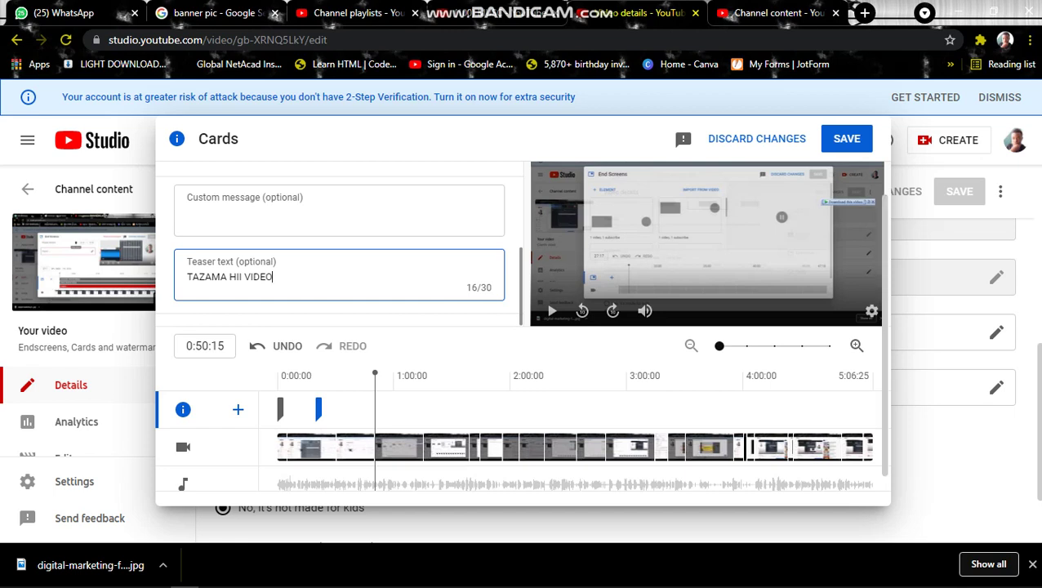
pyautogui.click(847, 138)
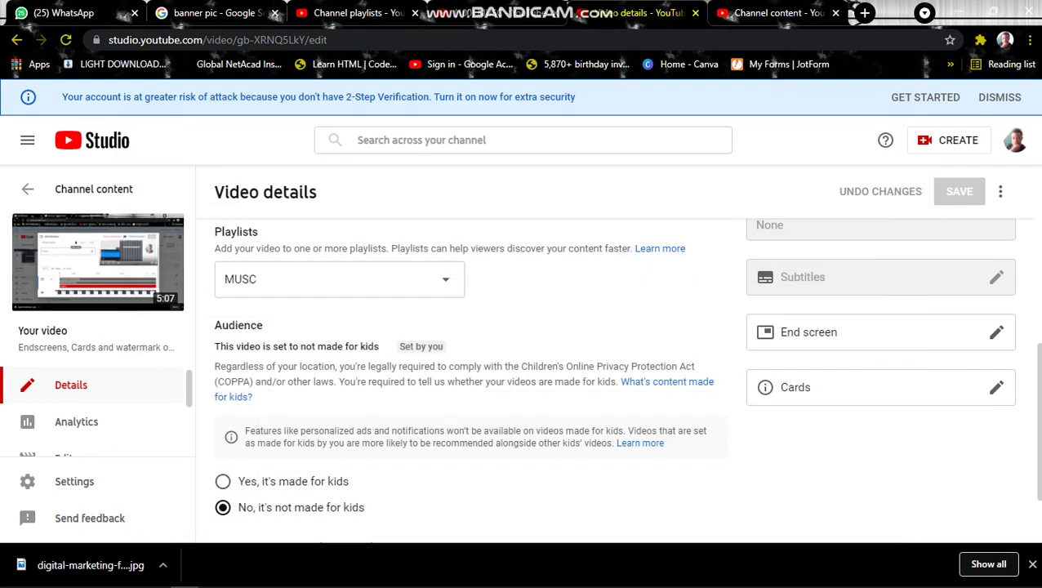
# Open the video "Endscreens, Cards and watermark on YouTube" on its YouTube watch page and mute its playback.
pyautogui.scroll(-1, 626, 370)
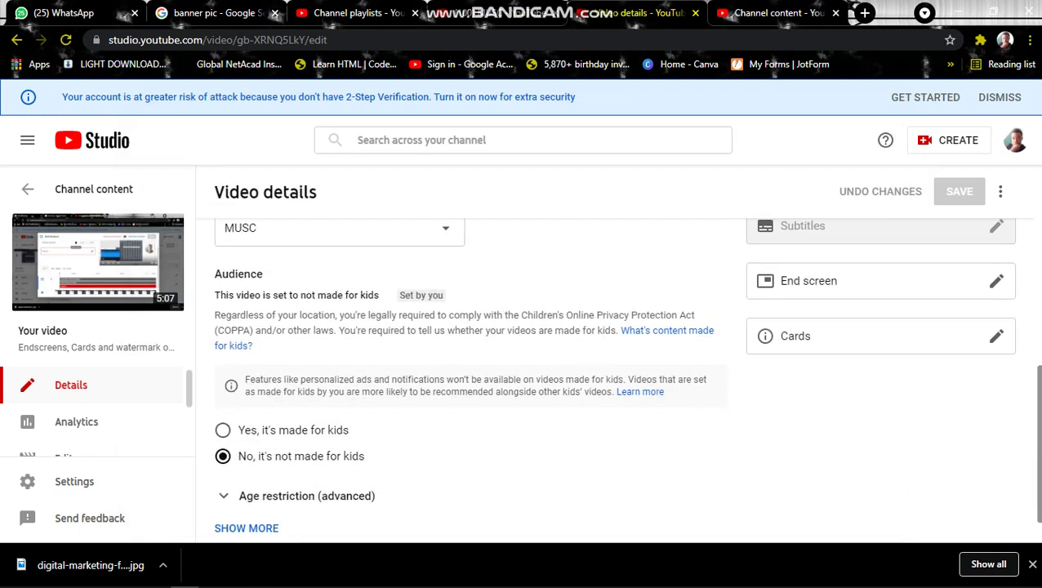
pyautogui.scroll(3, 626, 370)
pyautogui.scroll(-2, 626, 370)
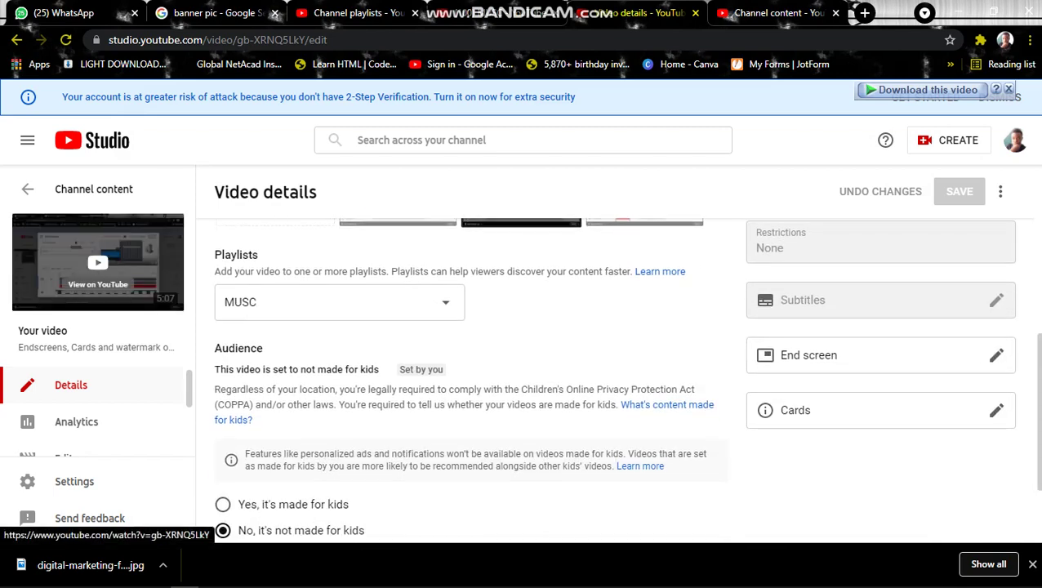
pyautogui.click(98, 261)
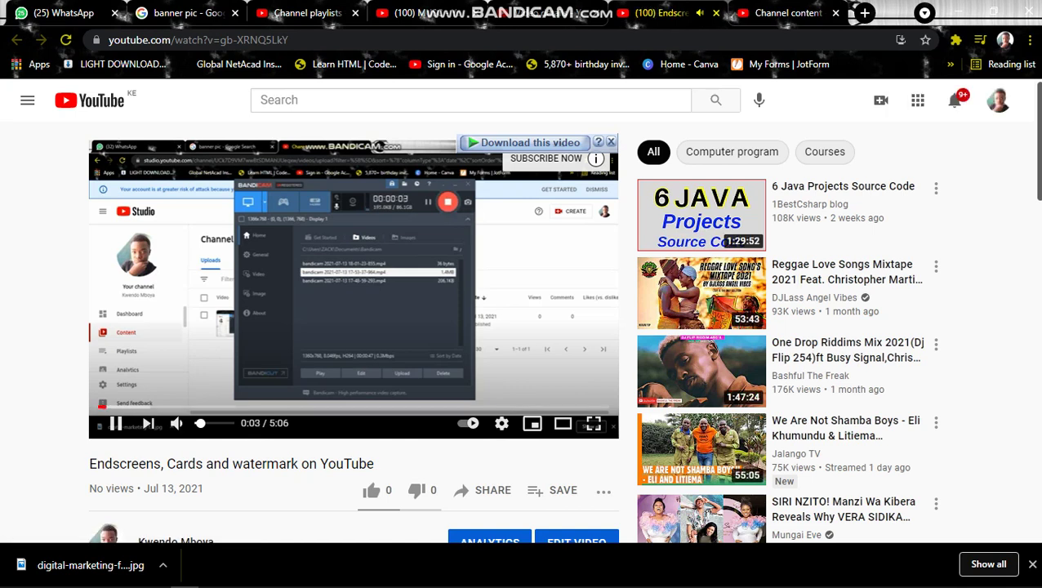
pyautogui.click(178, 423)
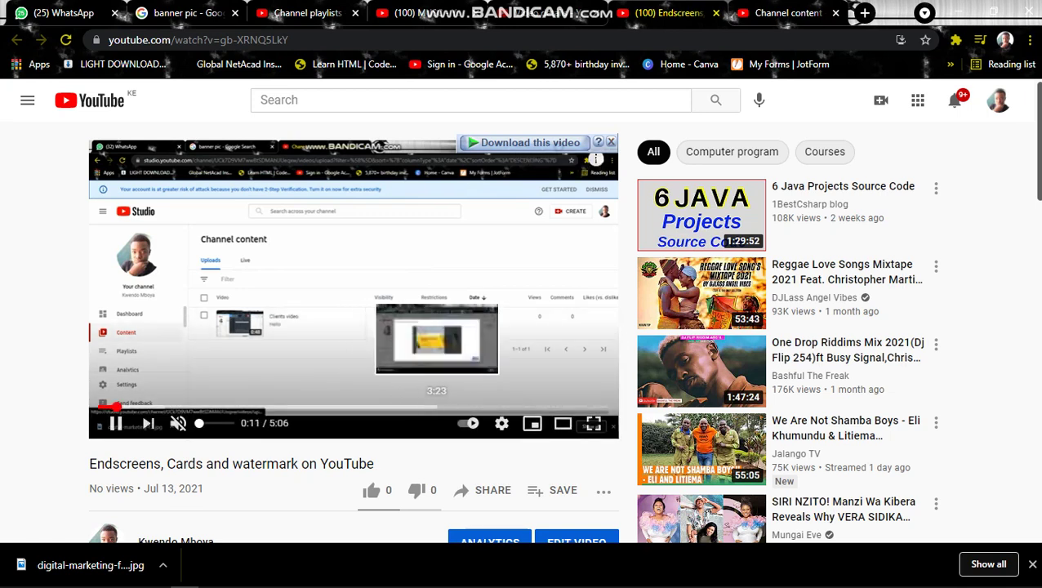
# Skip ahead to the end screen near the video's end and follow its "Clients video" element.
pyautogui.click(439, 406)
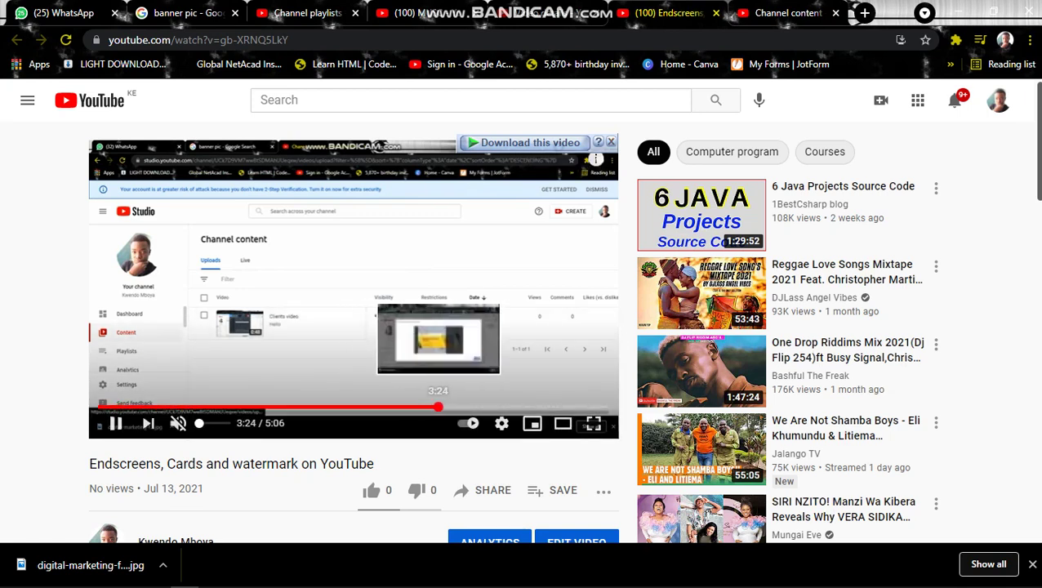
pyautogui.click(506, 406)
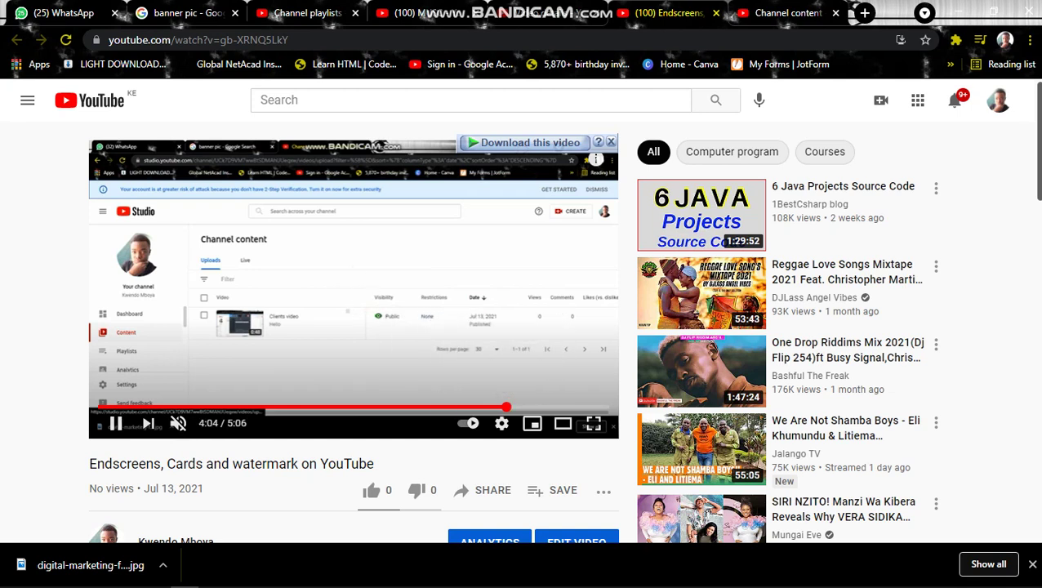
pyautogui.click(544, 407)
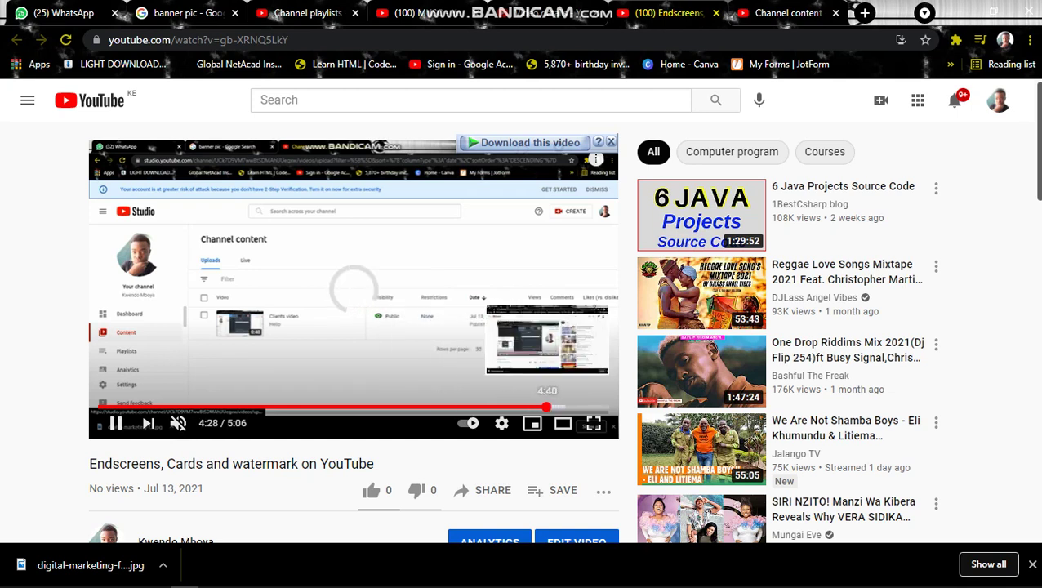
pyautogui.click(564, 407)
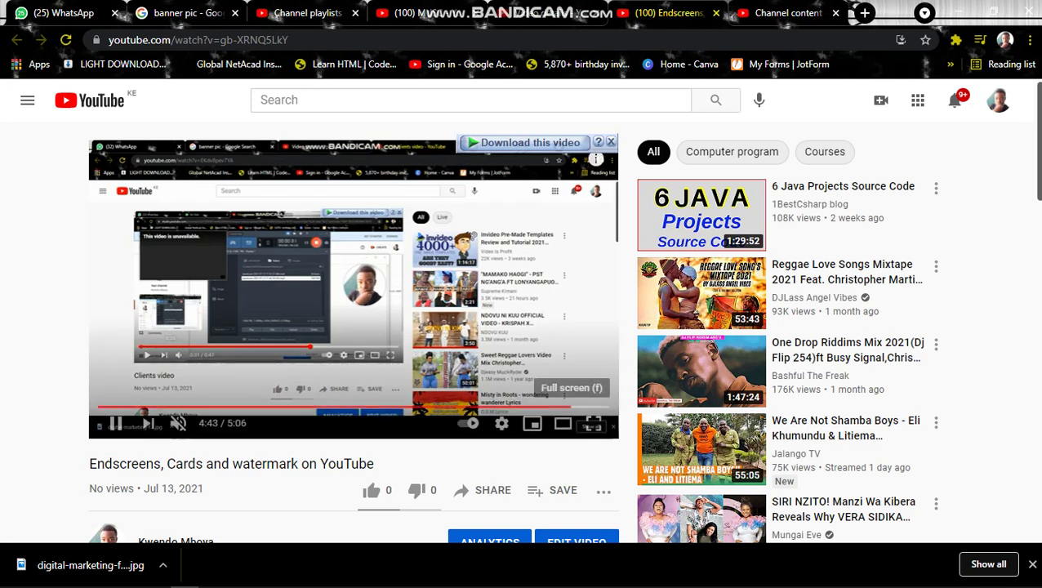
pyautogui.click(572, 406)
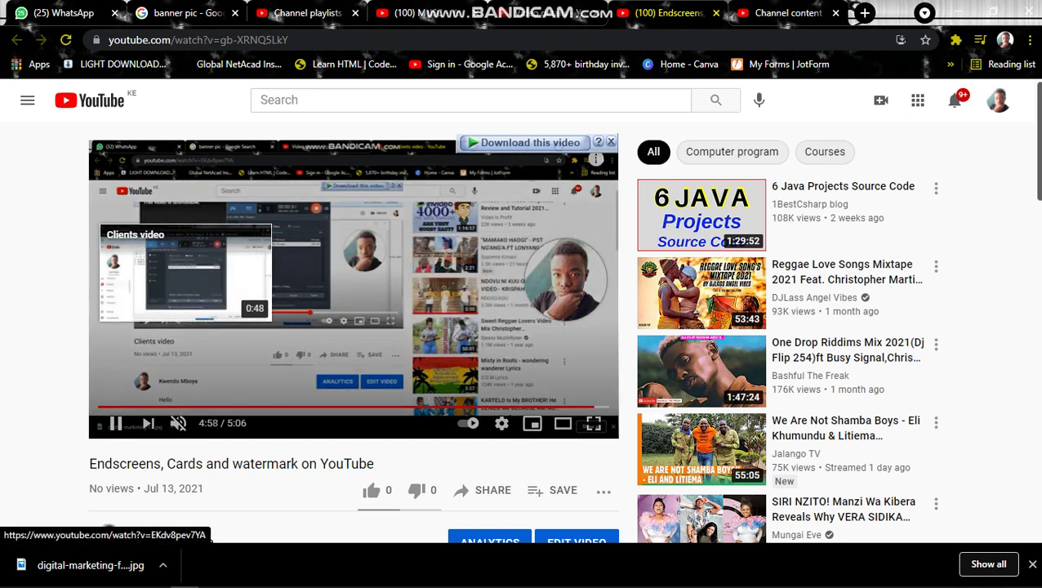
pyautogui.click(185, 271)
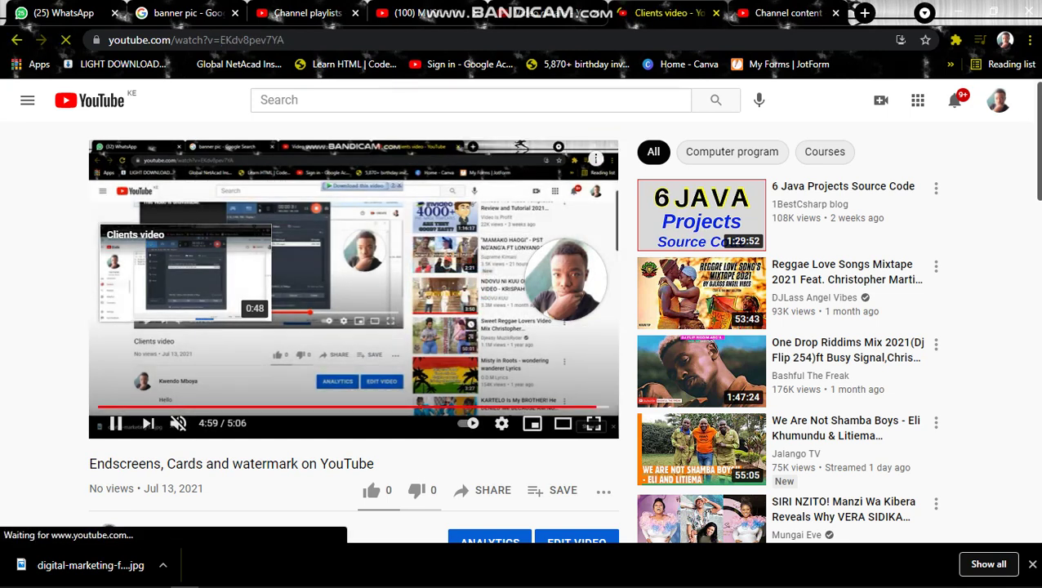